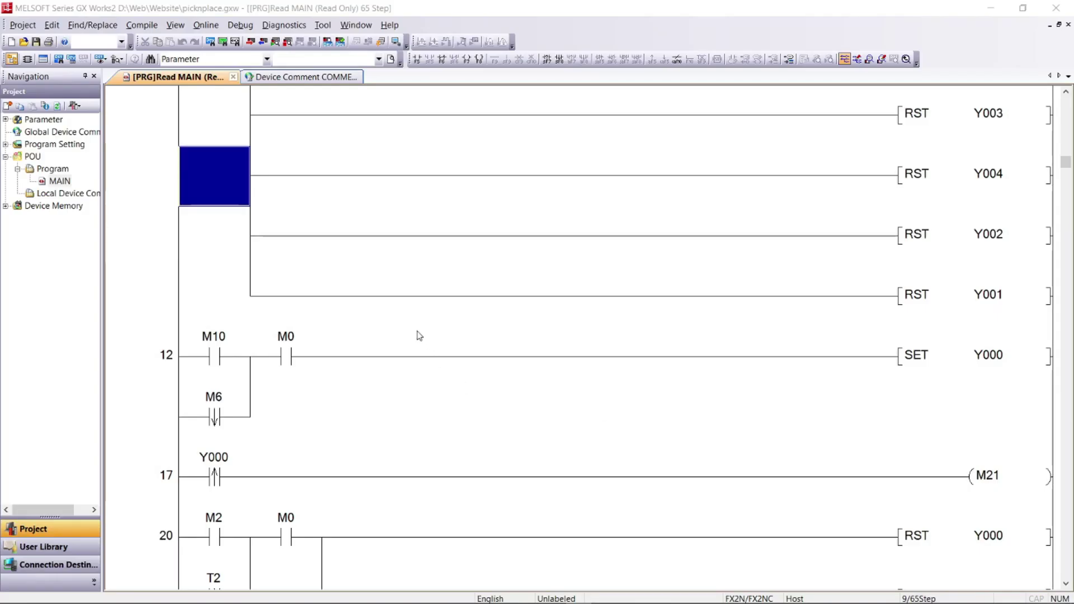
Scroll through the ladder program, glance at the device comment table, then return to the ladder
scroll(415, 334, down, 2)
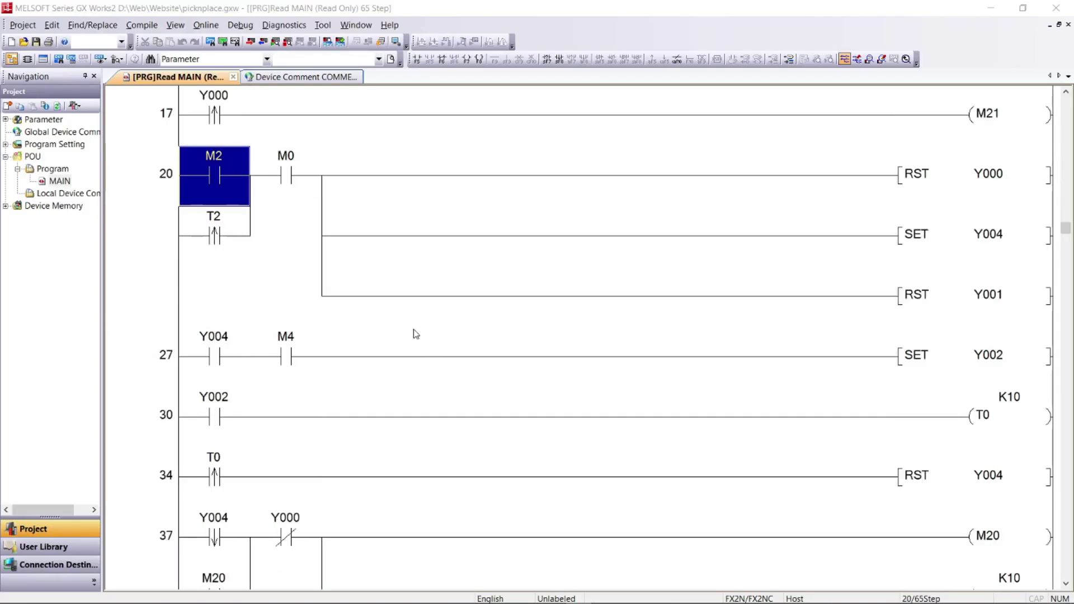
scroll(416, 334, down, 2)
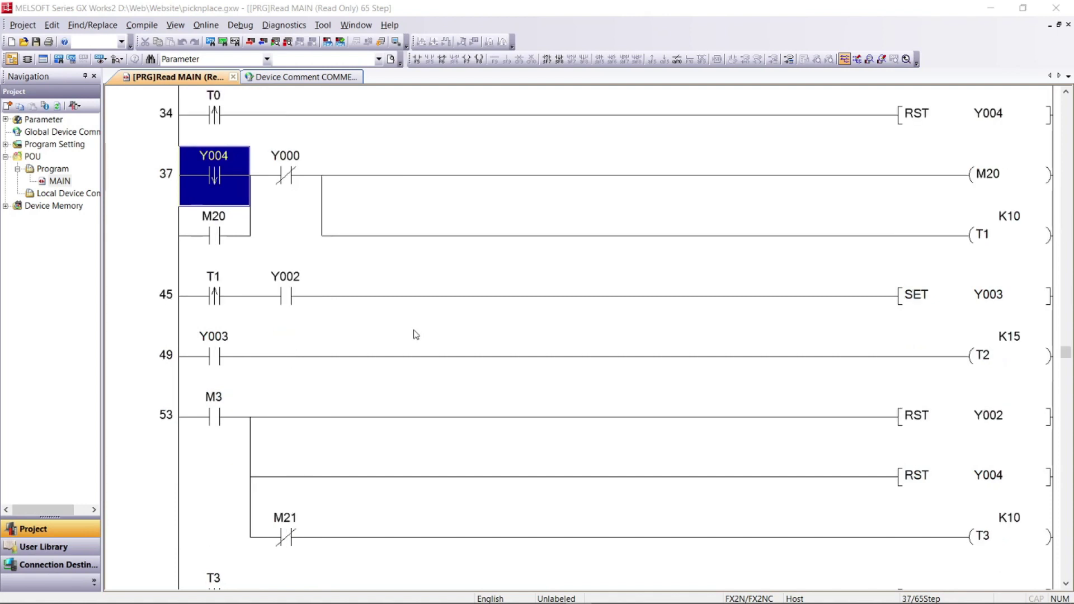
scroll(415, 334, down, 1)
scroll(415, 334, down, 1)
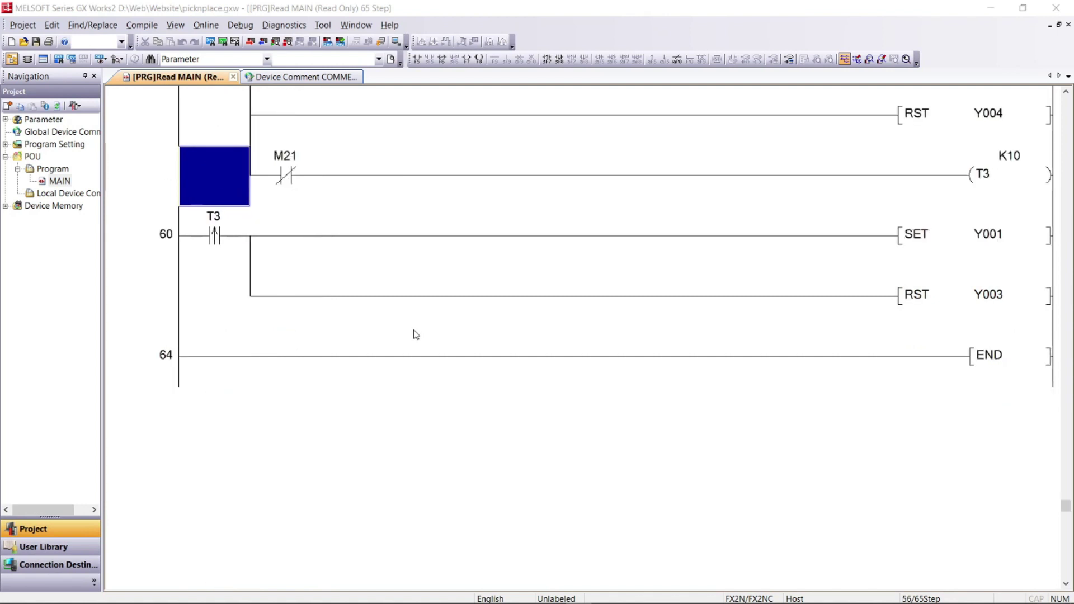
scroll(415, 334, up, 1)
scroll(416, 334, up, 5)
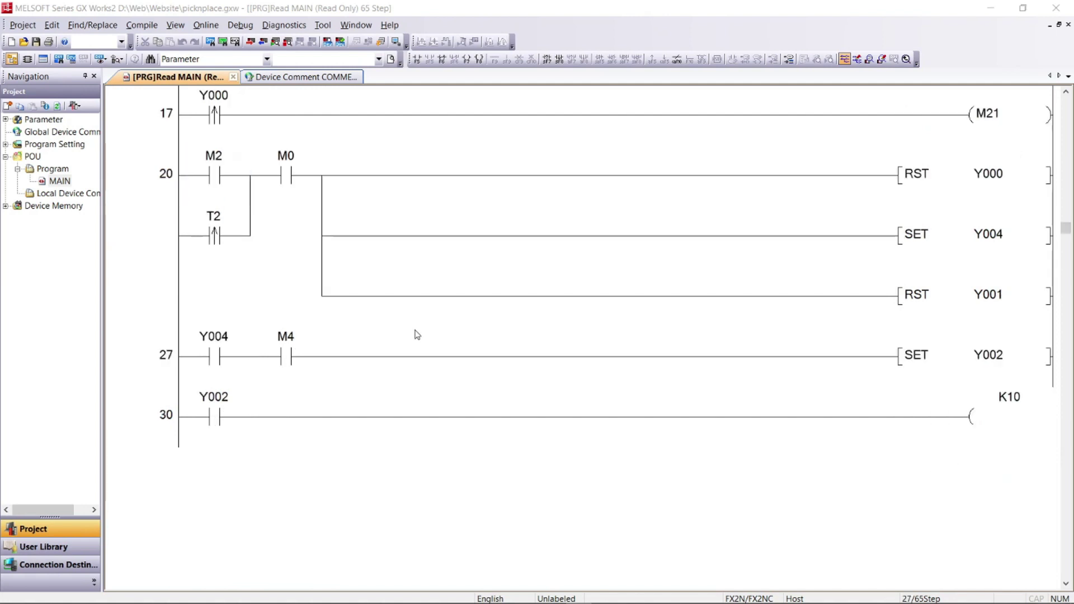
click(278, 80)
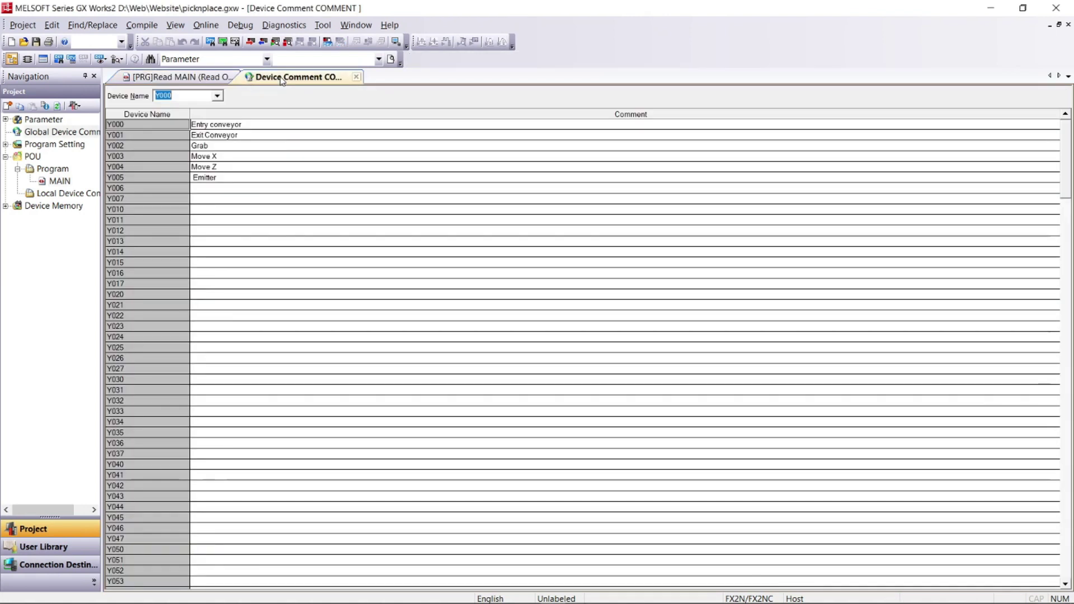
click(187, 78)
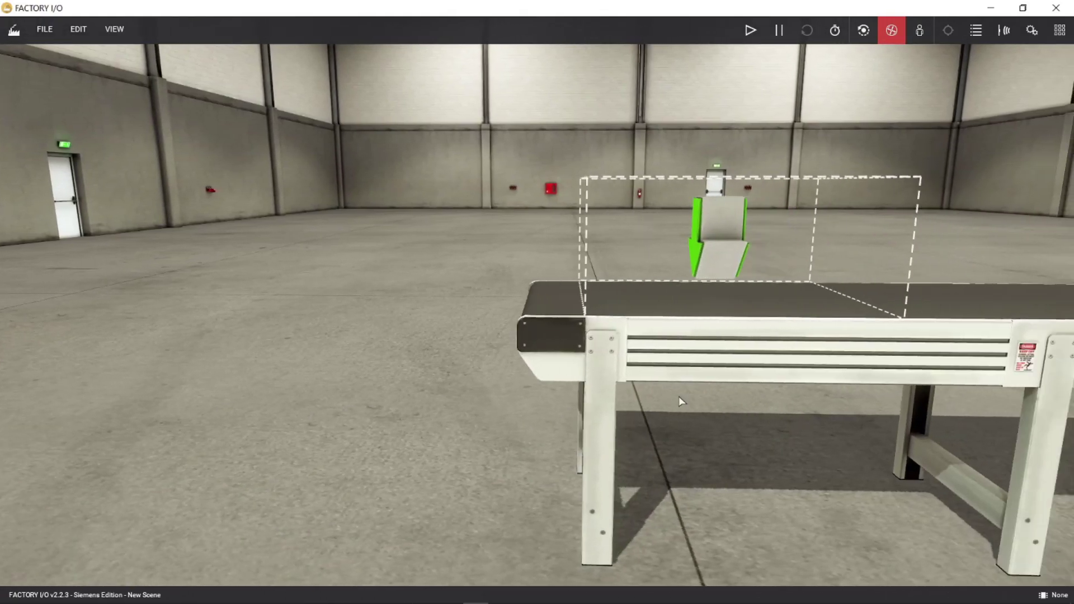
Fly the Factory I/O camera left, right and in toward the conveyor line
key(a)
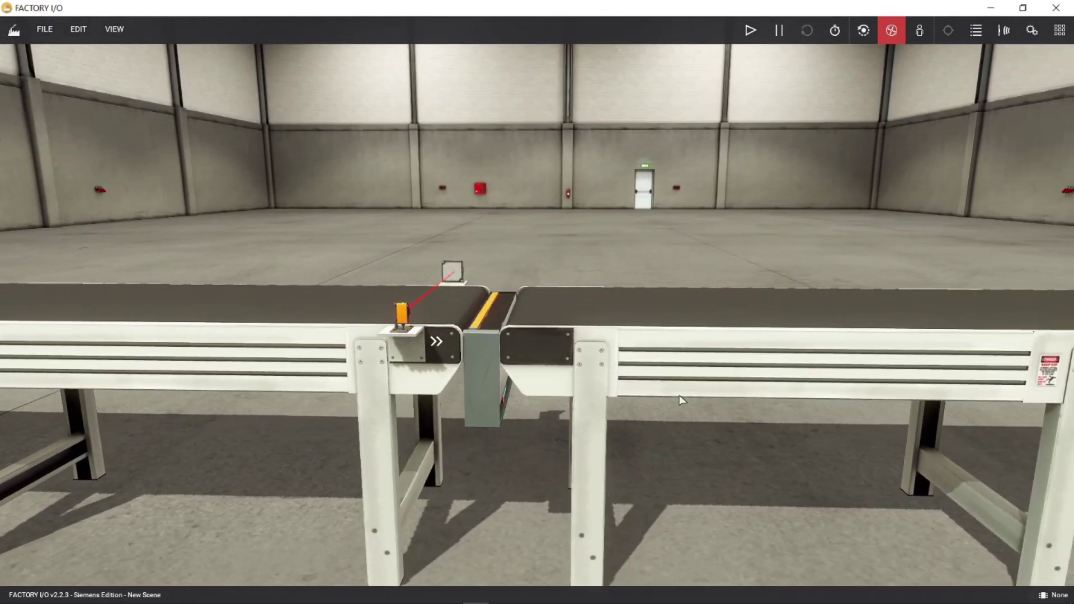
key(d)
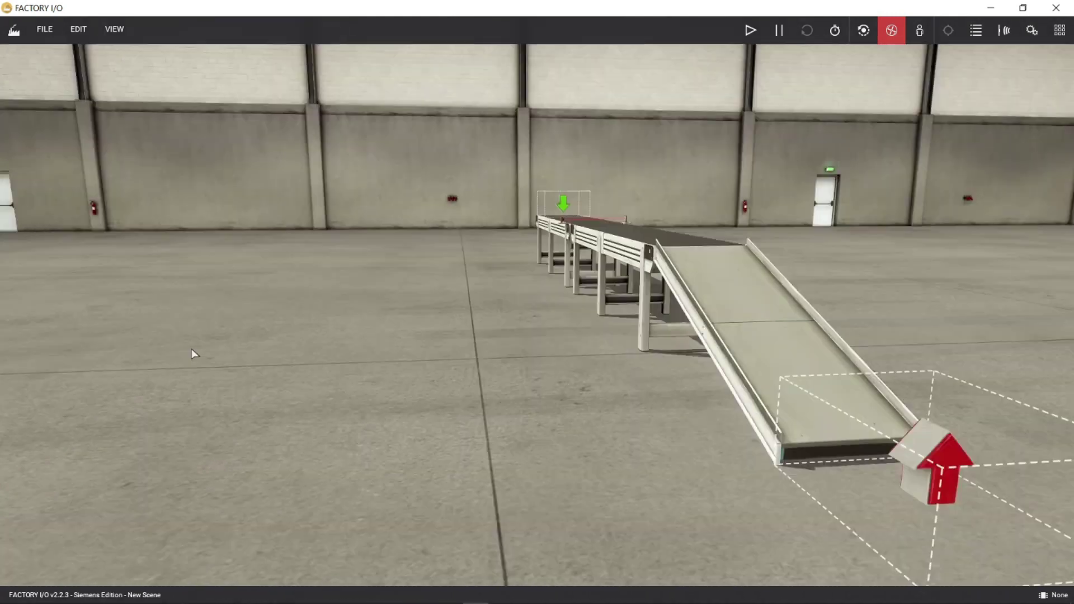
key(w)
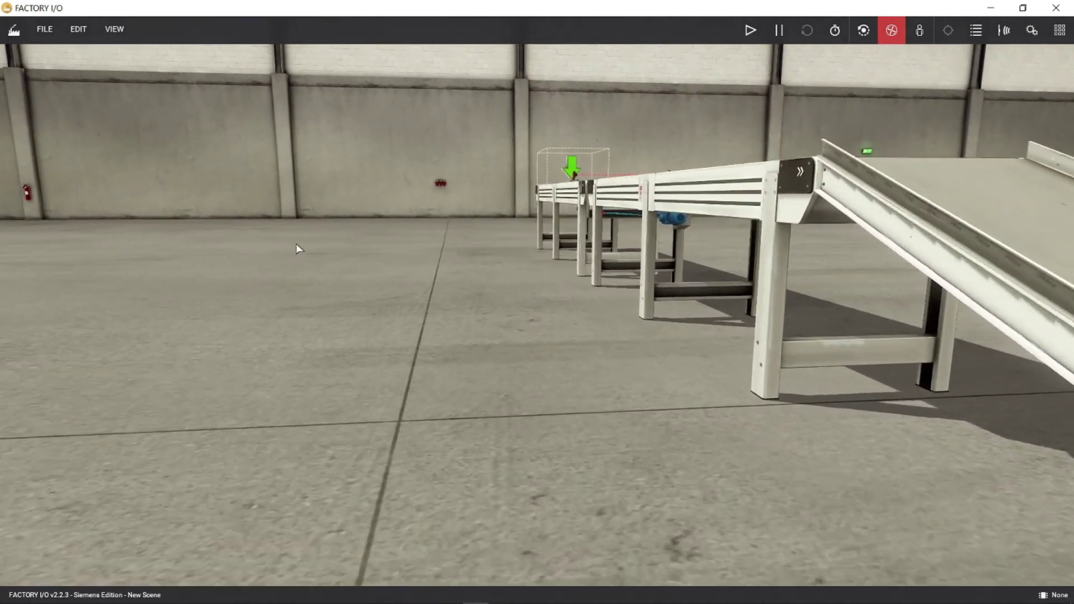
key(w)
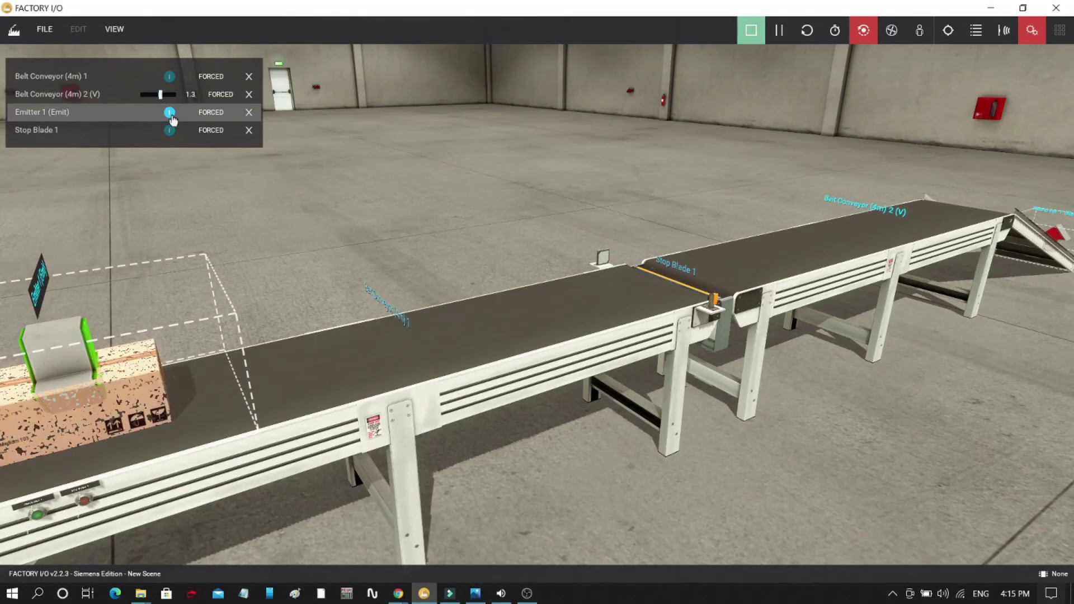
Start Belt Conveyor (4m) 1, then raise Stop Blade 1 to hold a box and lower it to release
click(170, 78)
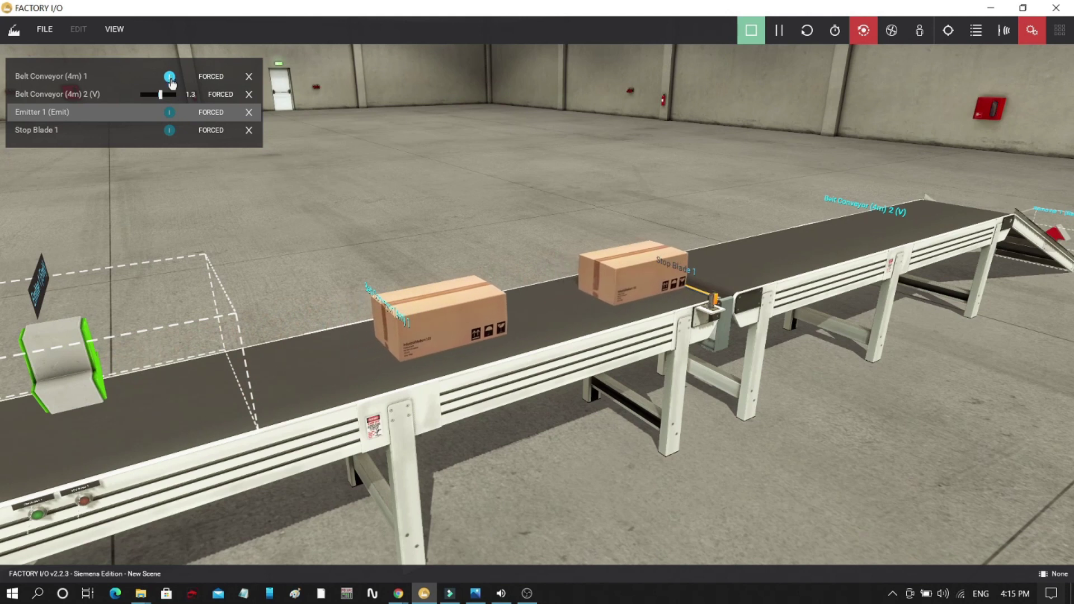
click(170, 131)
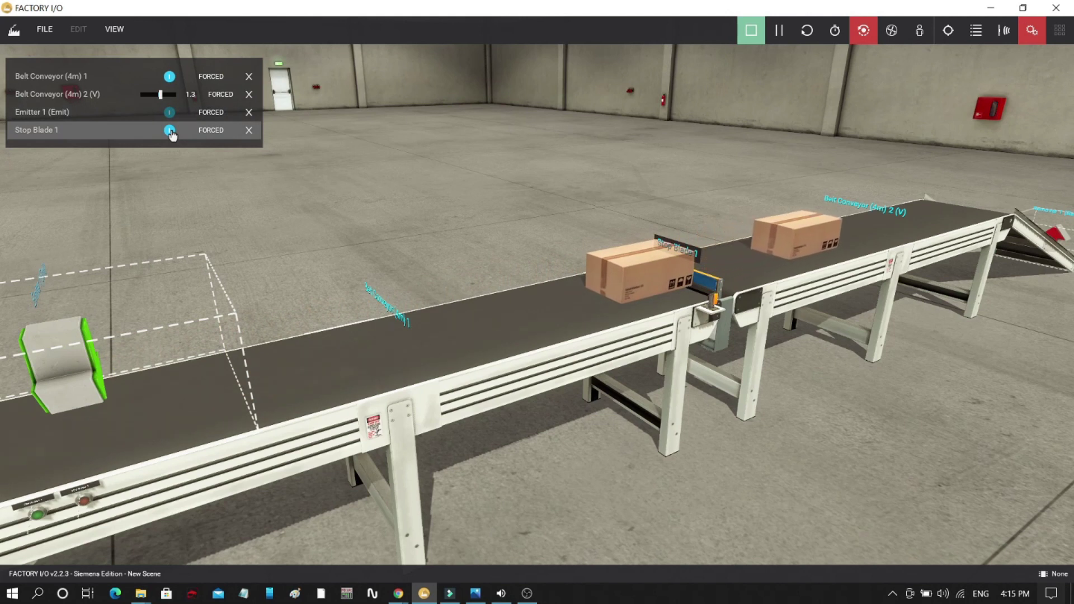
click(170, 131)
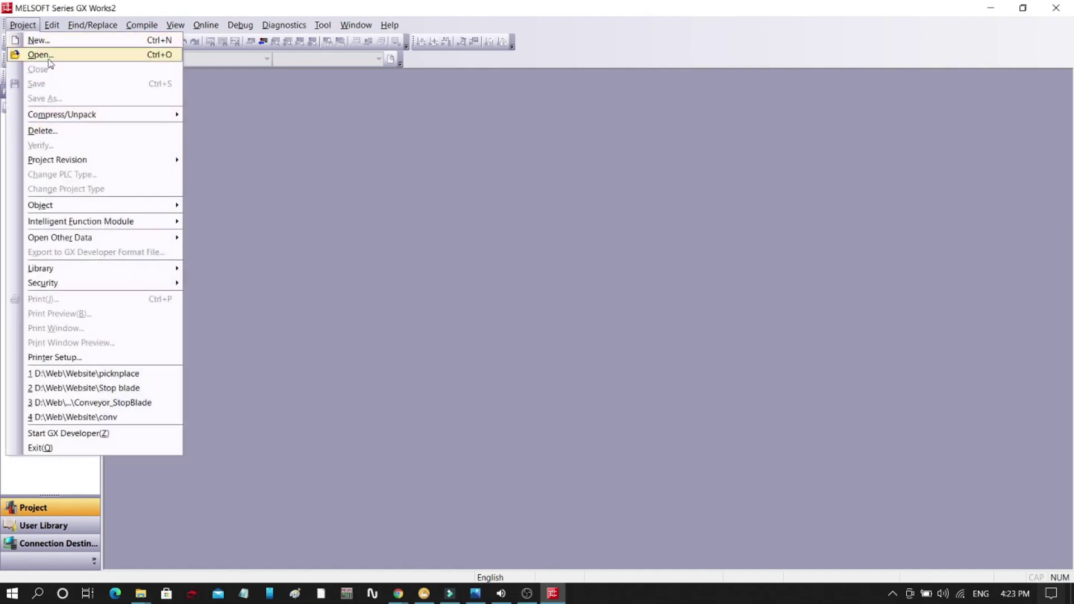
Open the 'Stop blade' project from the Open Project dialog's file list
click(50, 55)
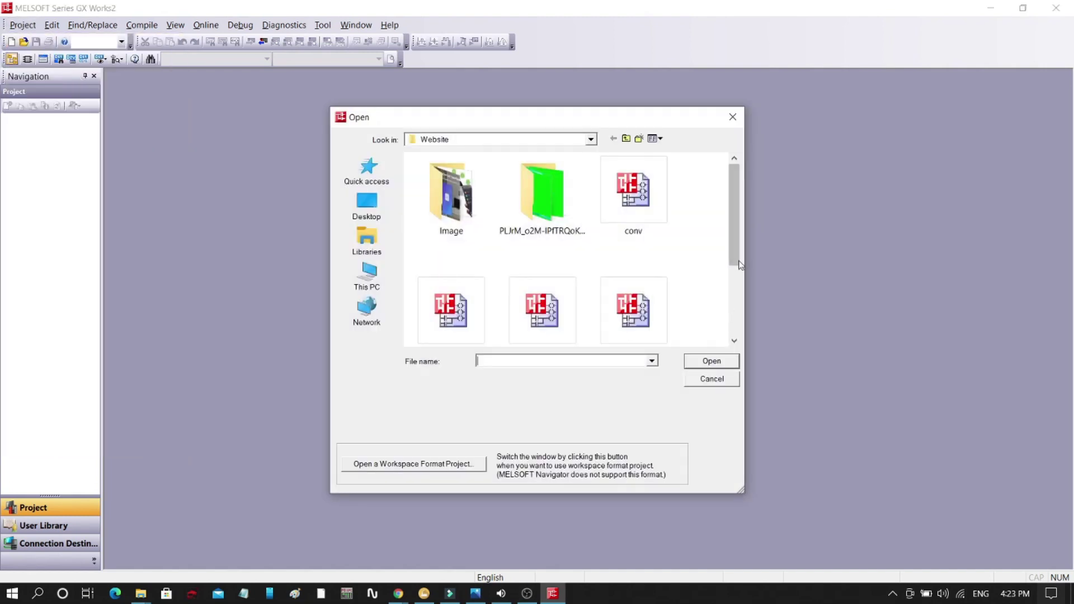
drag(735, 246, 735, 315)
click(564, 317)
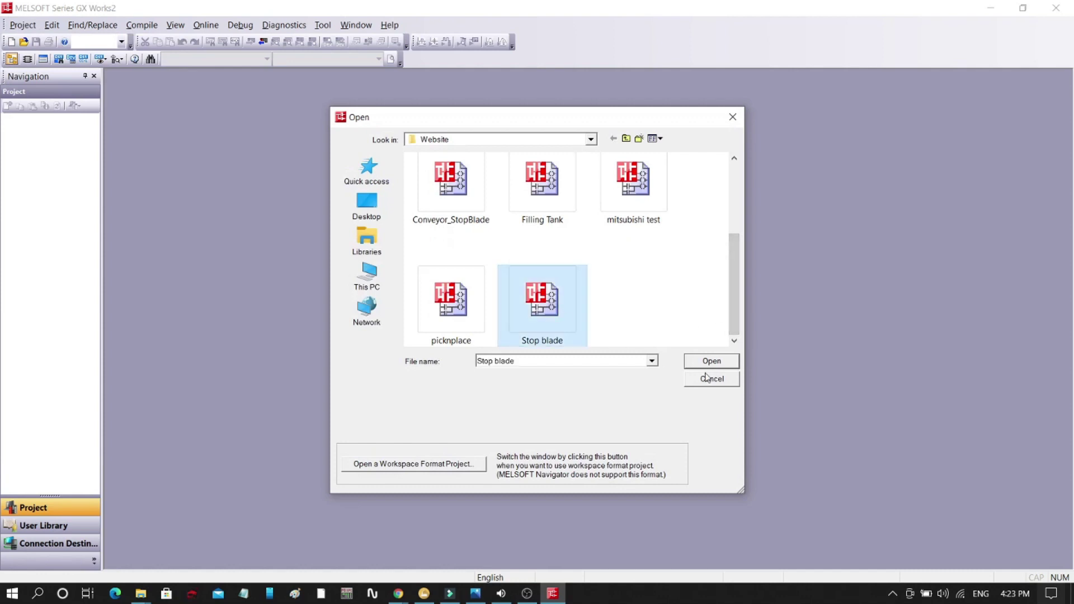
click(710, 360)
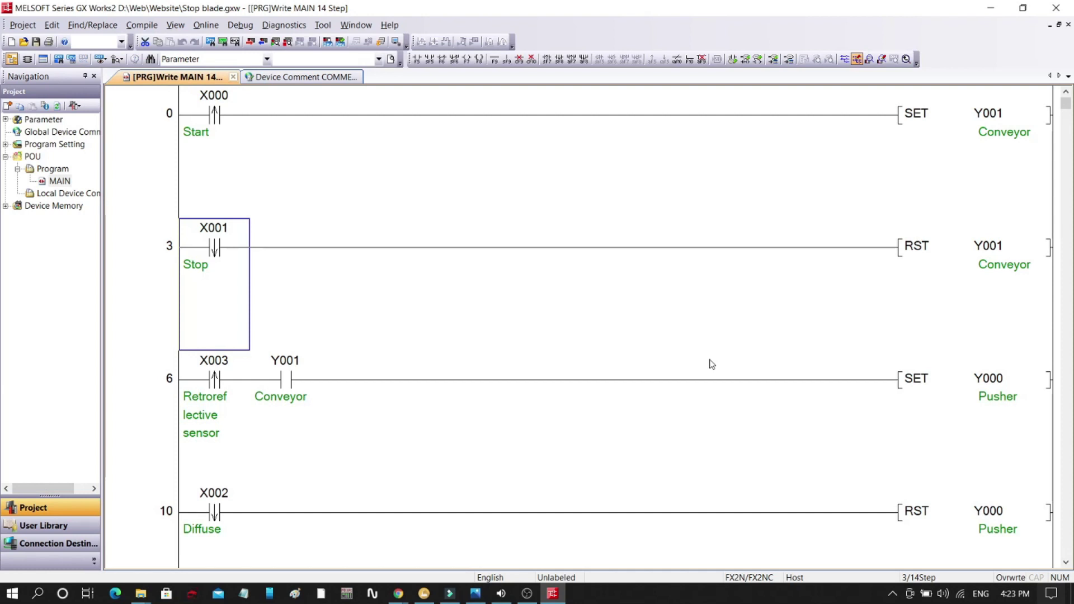
Start the PLC simulation from Debug > Start/Stop Simulation and close the completed Write to PLC report
scroll(712, 365, down, 3)
scroll(712, 365, up, 3)
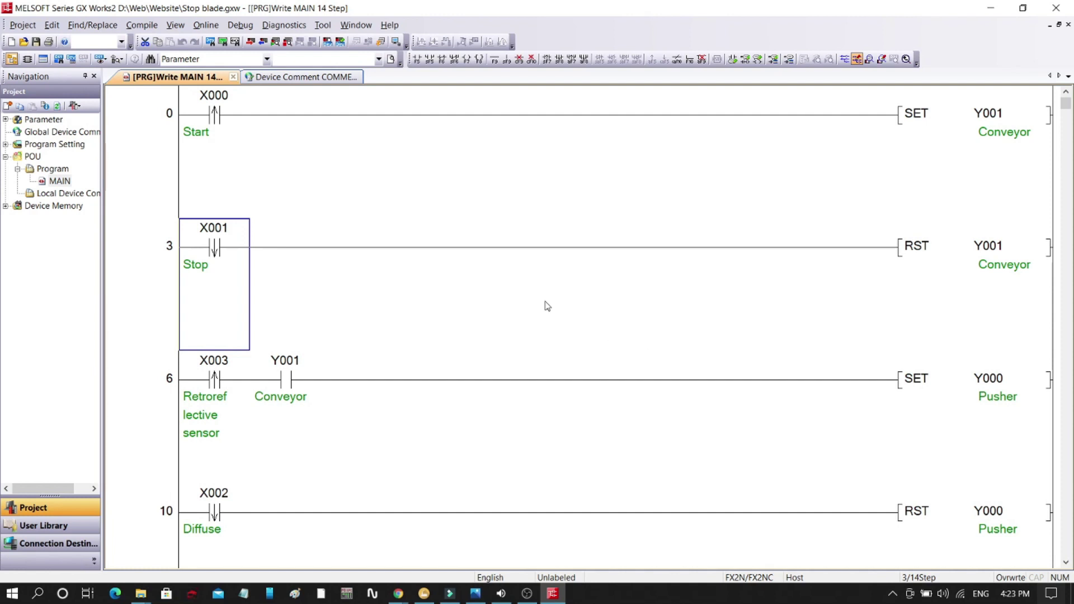
click(240, 25)
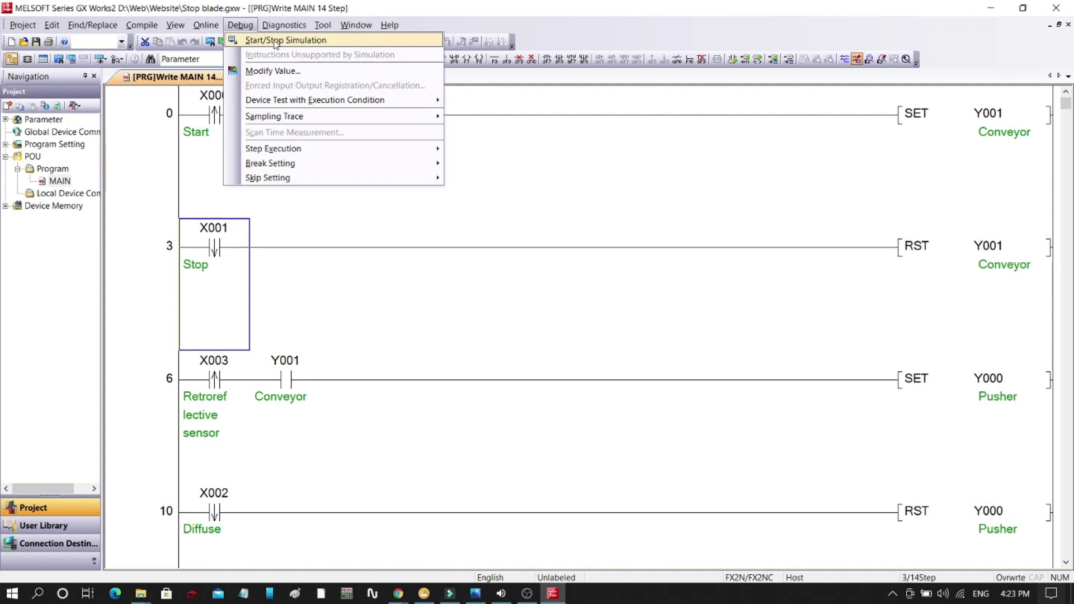
click(261, 40)
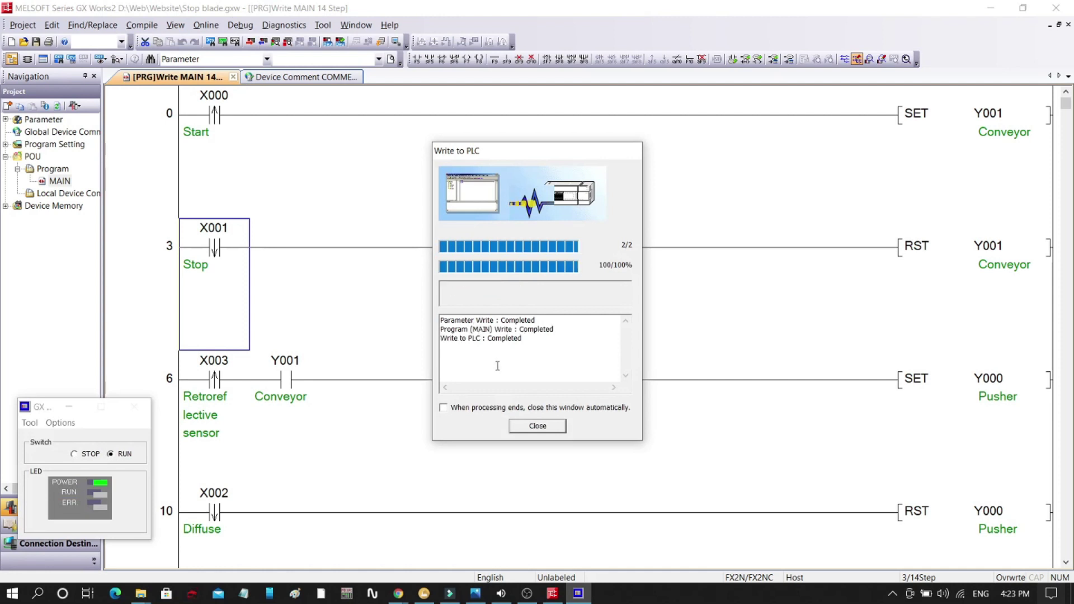
click(518, 426)
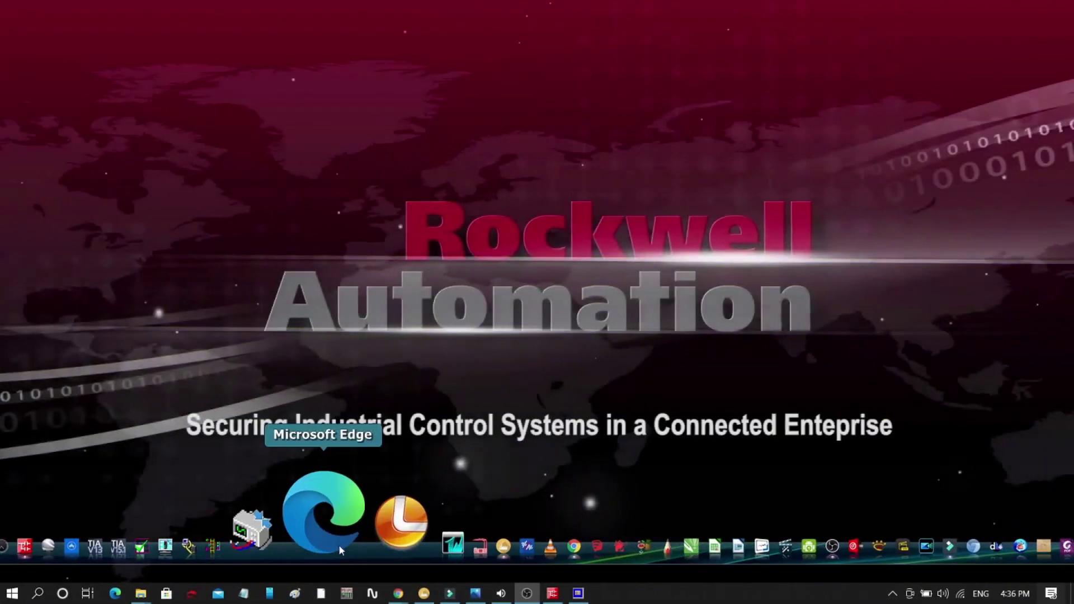
Launch MX OPC Configurator, reposition its window, and start adding a new MX device
click(346, 593)
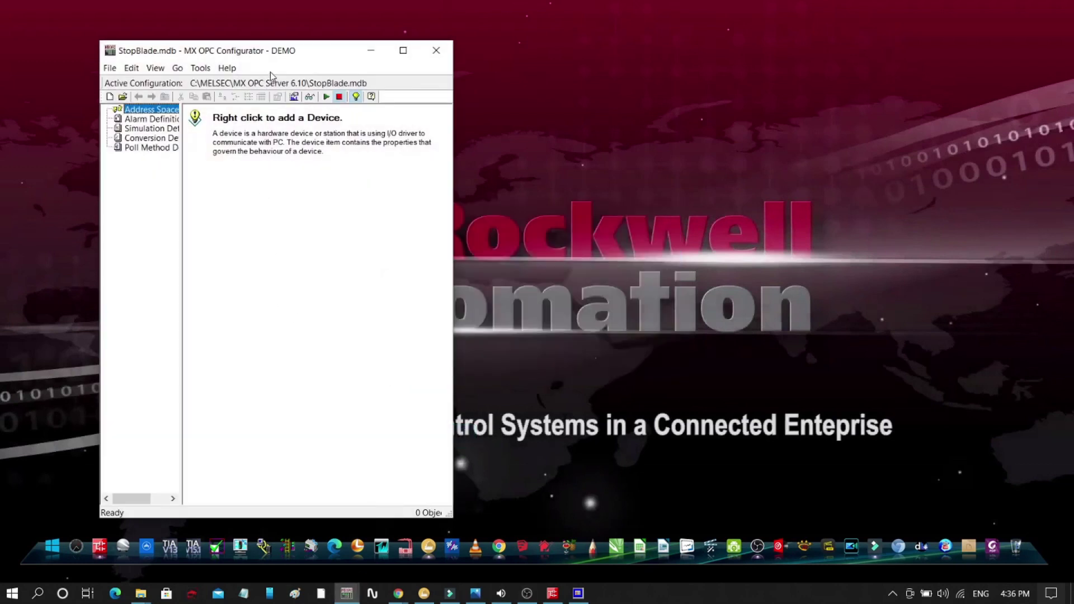
drag(281, 56, 304, 28)
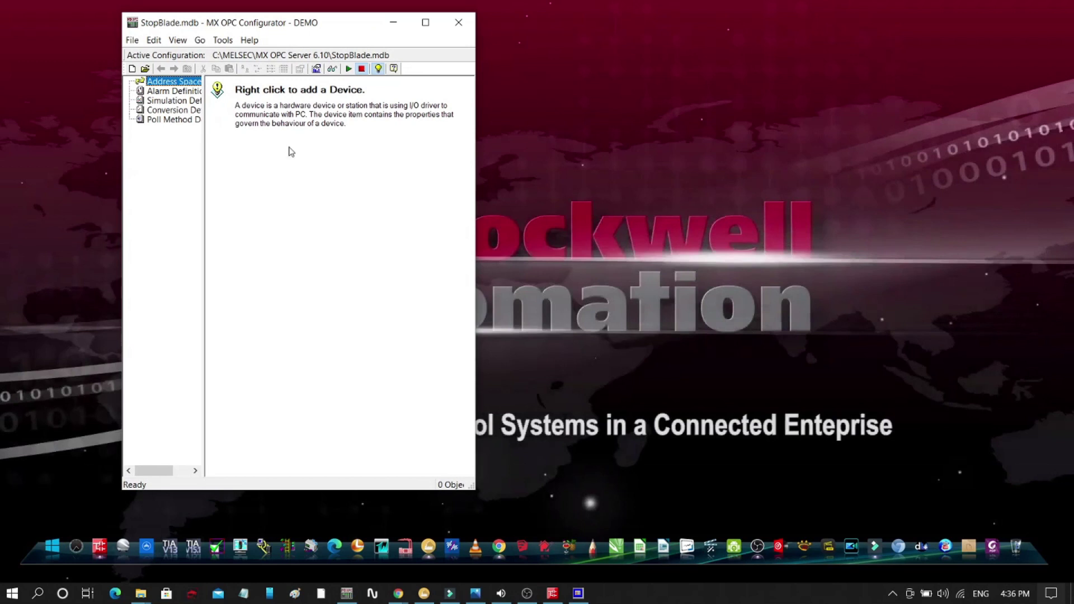
right_click(296, 125)
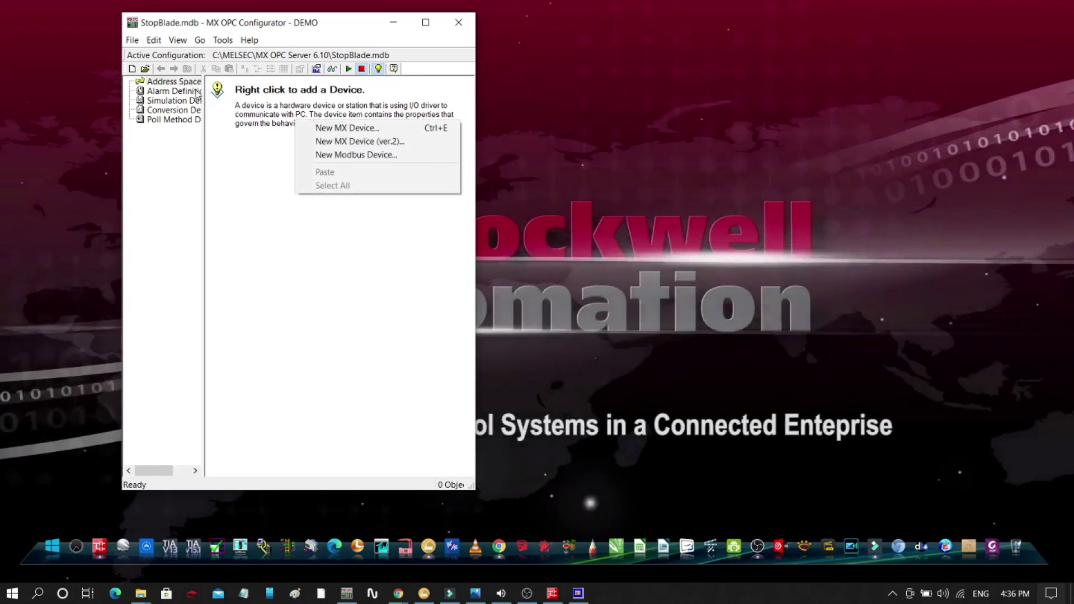
click(328, 128)
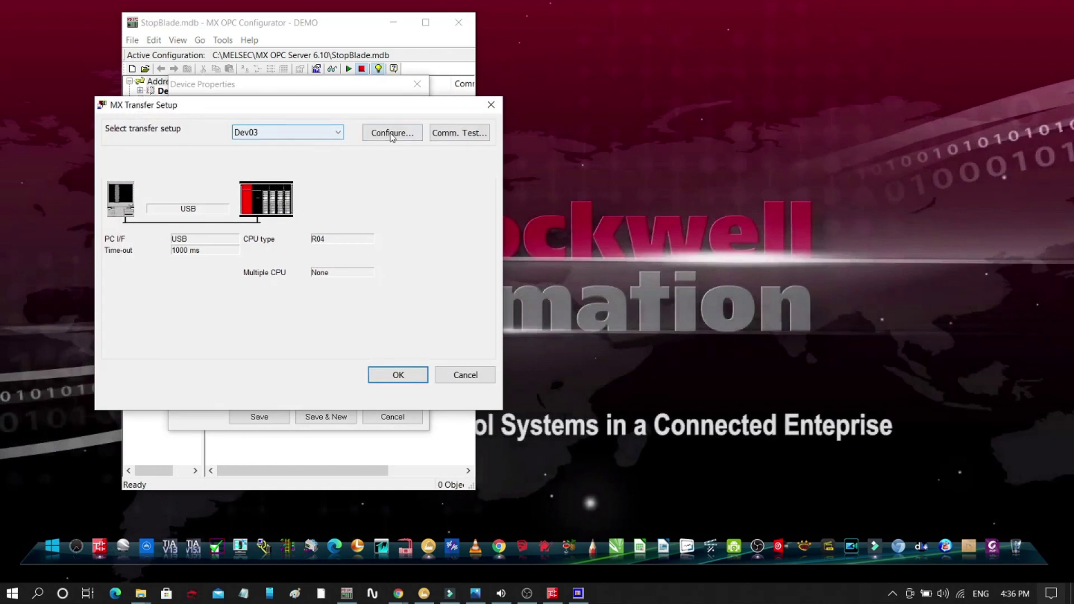
Connect Dev03 through GX Simulator2 with FXCPU series, comment it 'Conveyor Stop Blade', and save
click(392, 134)
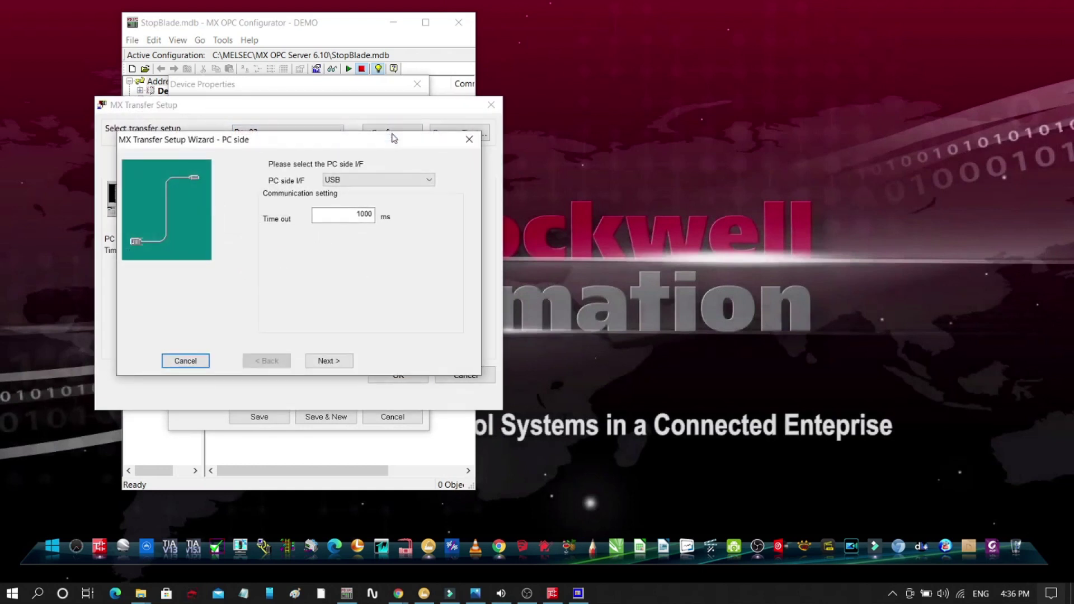
click(395, 181)
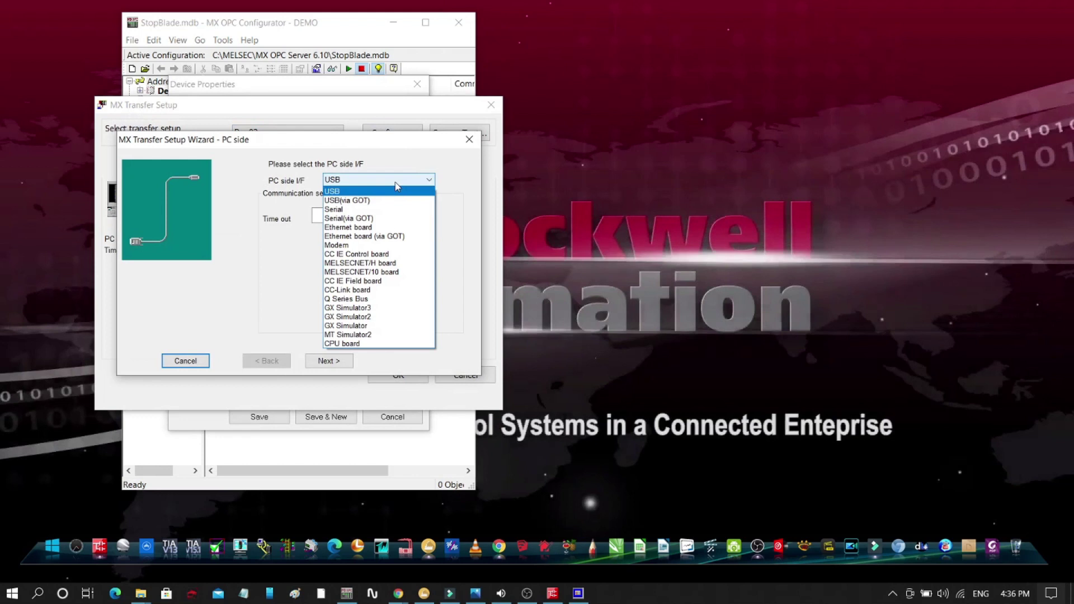
click(348, 316)
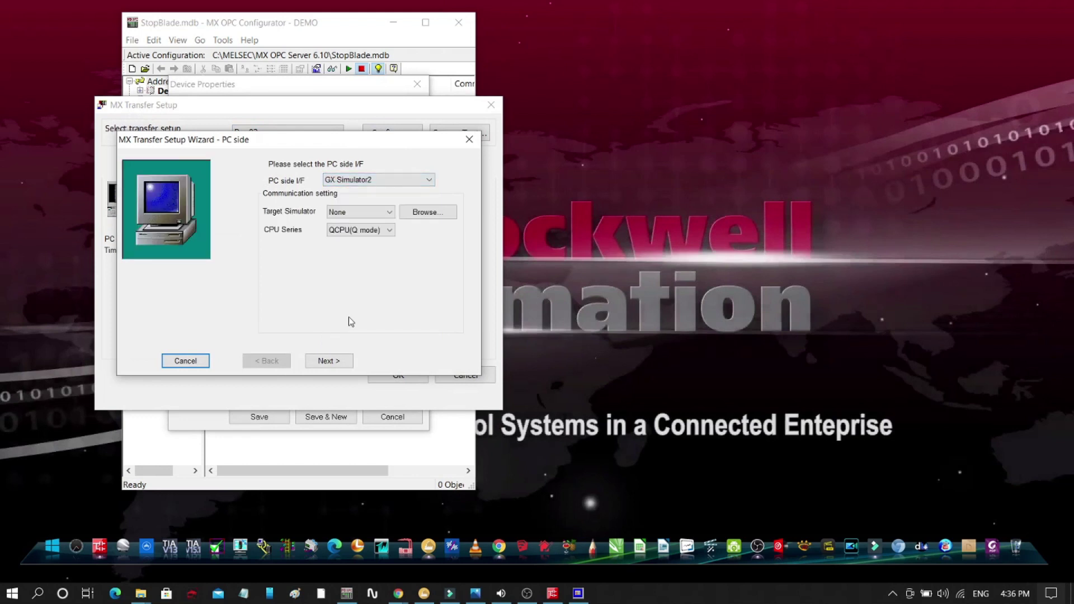
click(369, 232)
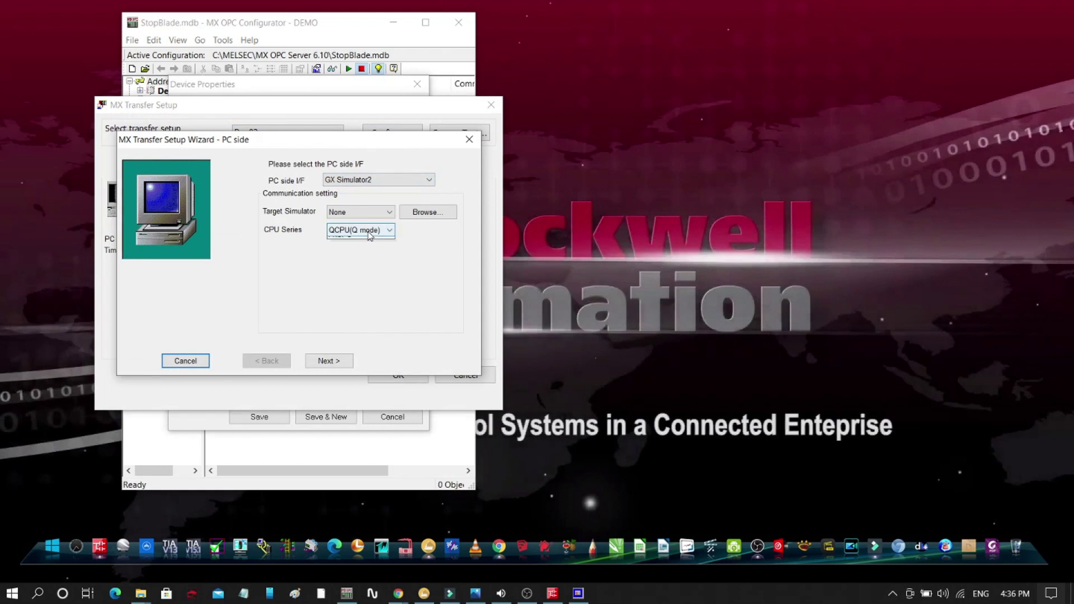
click(362, 259)
click(323, 366)
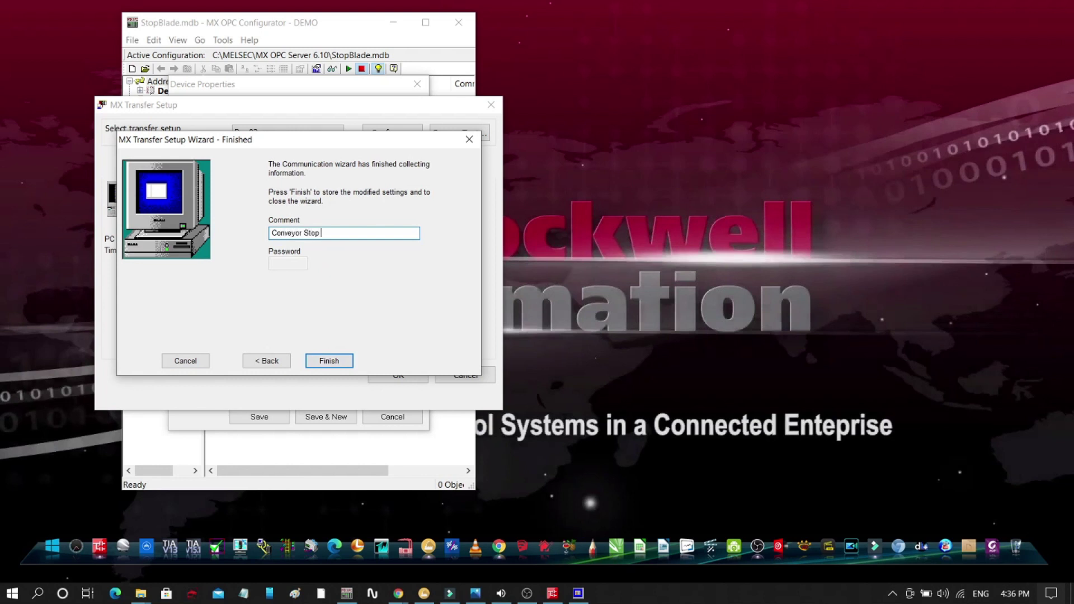
click(330, 362)
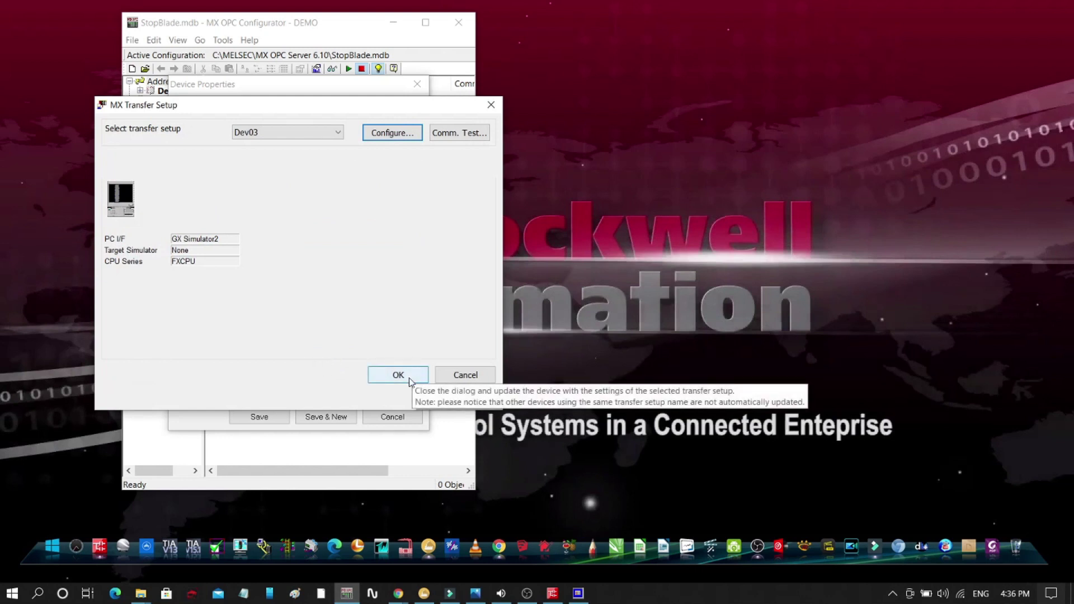
click(409, 379)
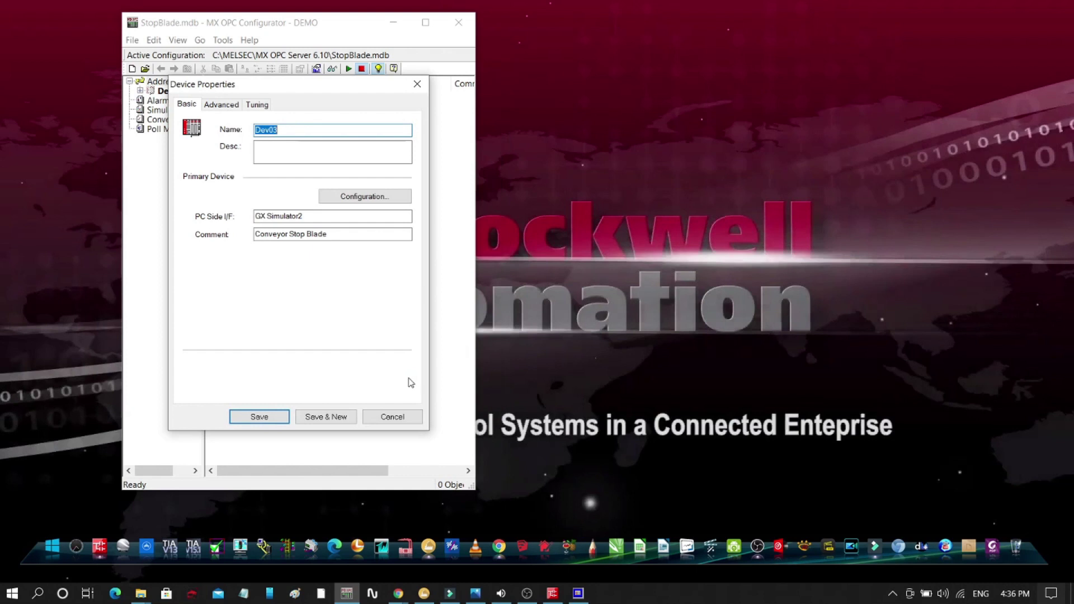
click(271, 417)
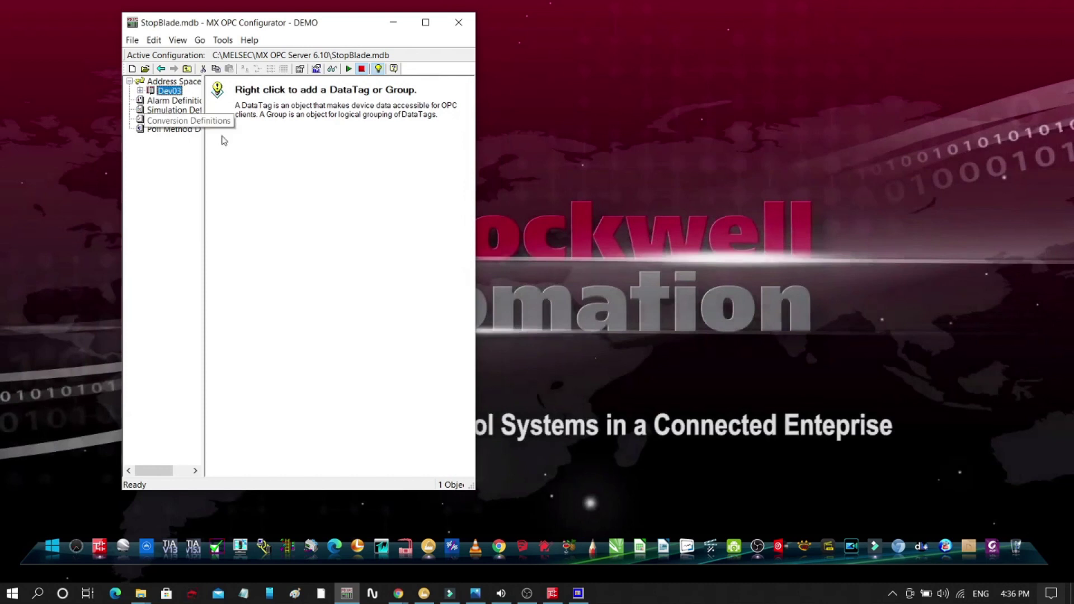
Create data tag 'Start' at I/O address X0 on Dev03 and save it
right_click(295, 178)
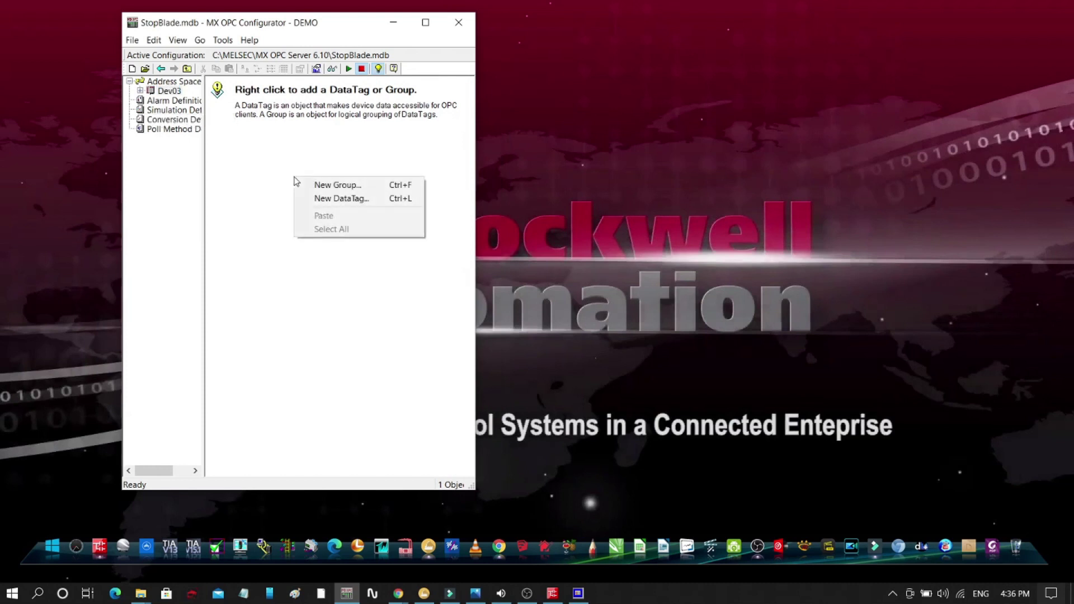
click(325, 199)
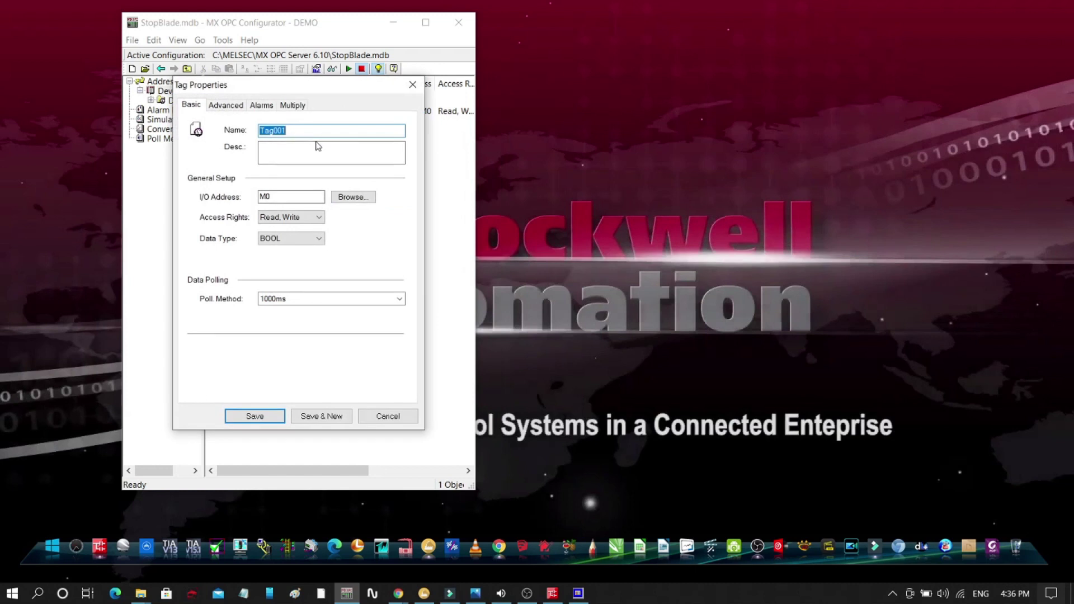
text(Start)
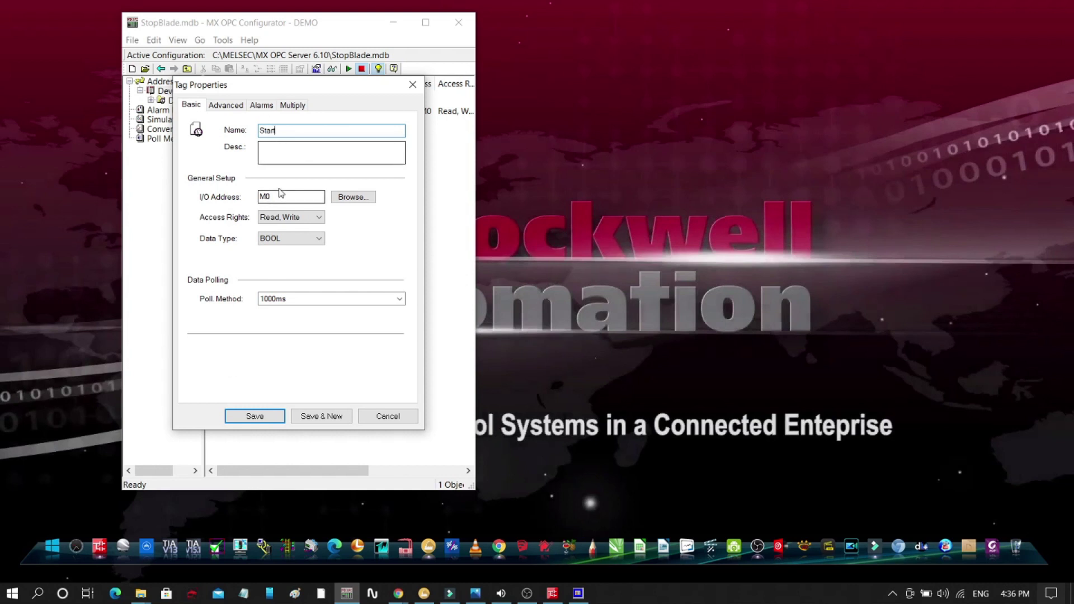
double_click(262, 199)
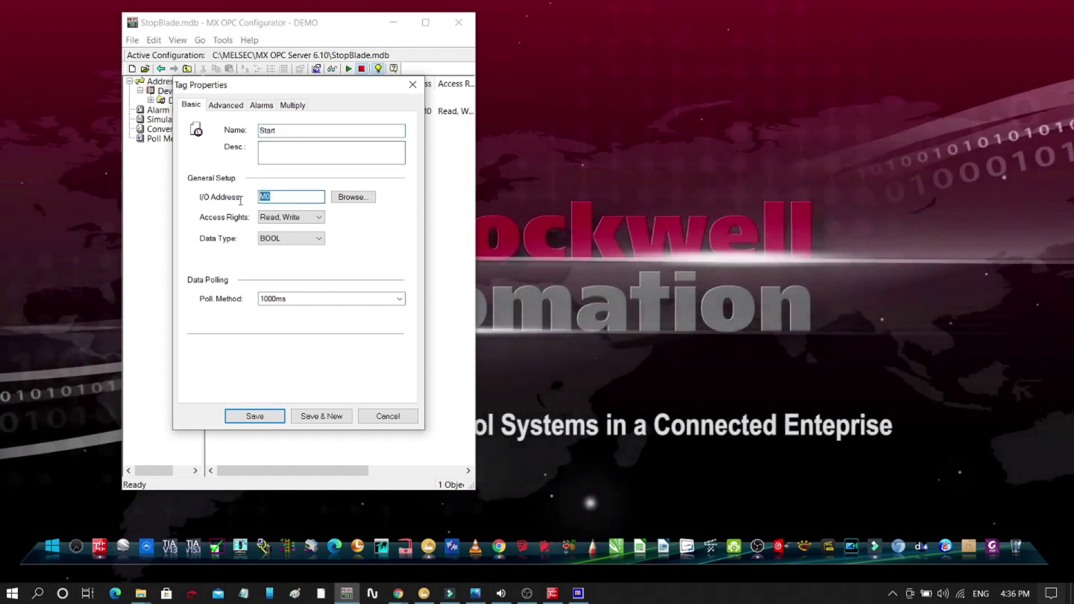
text(X0)
click(249, 417)
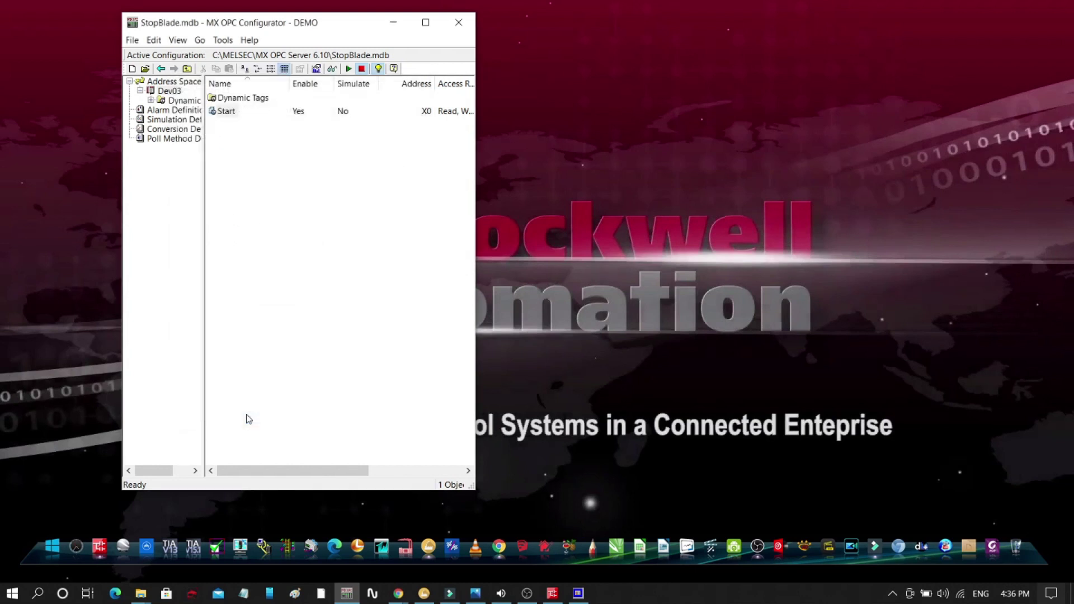
Add data tag 'Stop' at I/O address X1 and save it
right_click(268, 185)
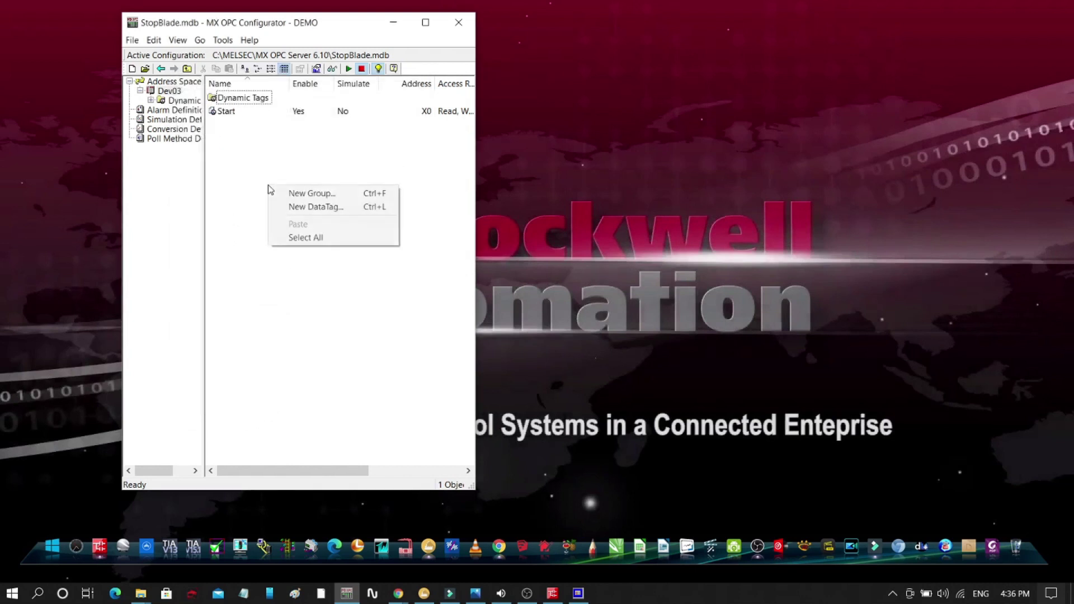
click(299, 211)
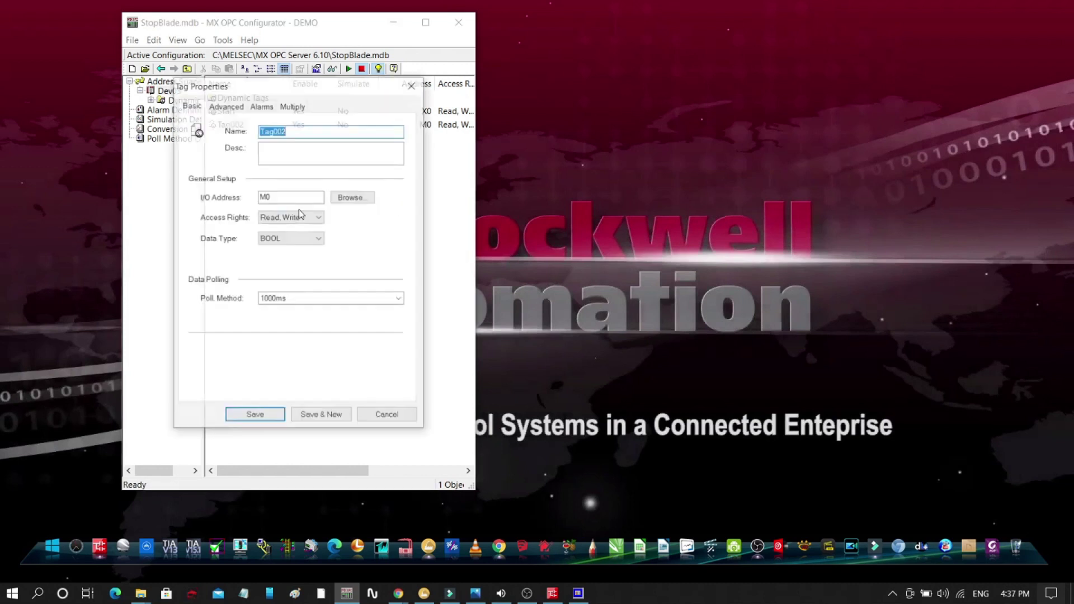
text(Stop)
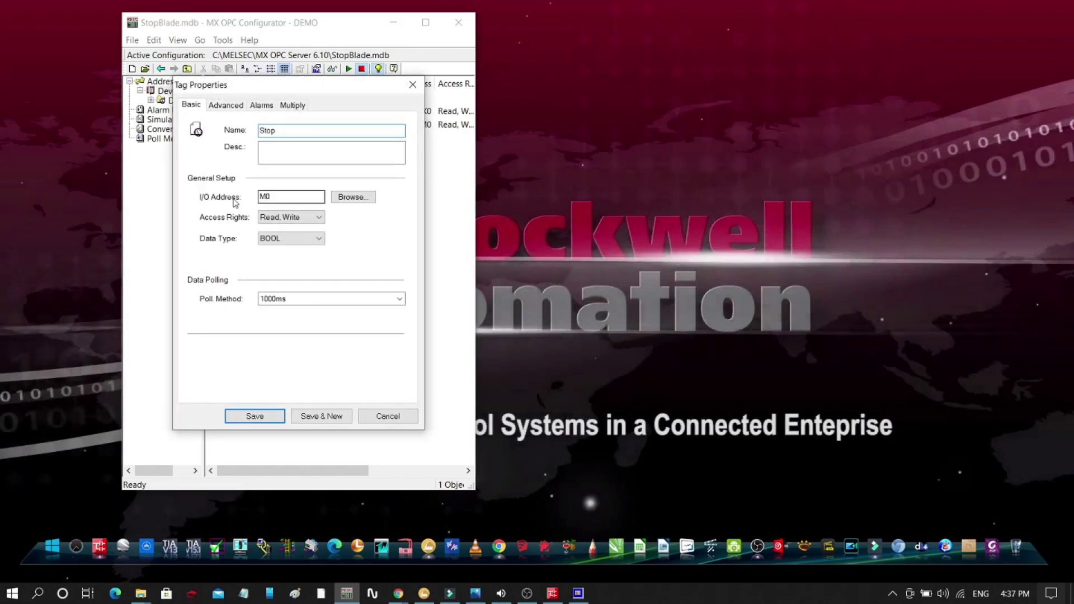
key(Tab)
text(X1)
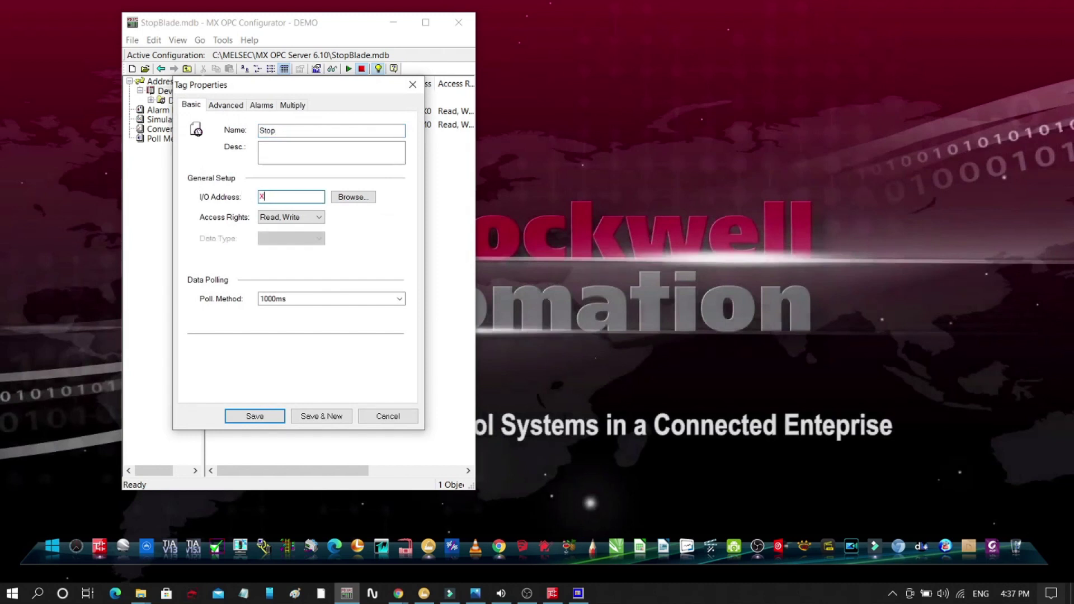
click(253, 416)
Add data tag 'Diffuse' at X2, then begin a 'Reflective_Sensor' tag at address X3
right_click(283, 212)
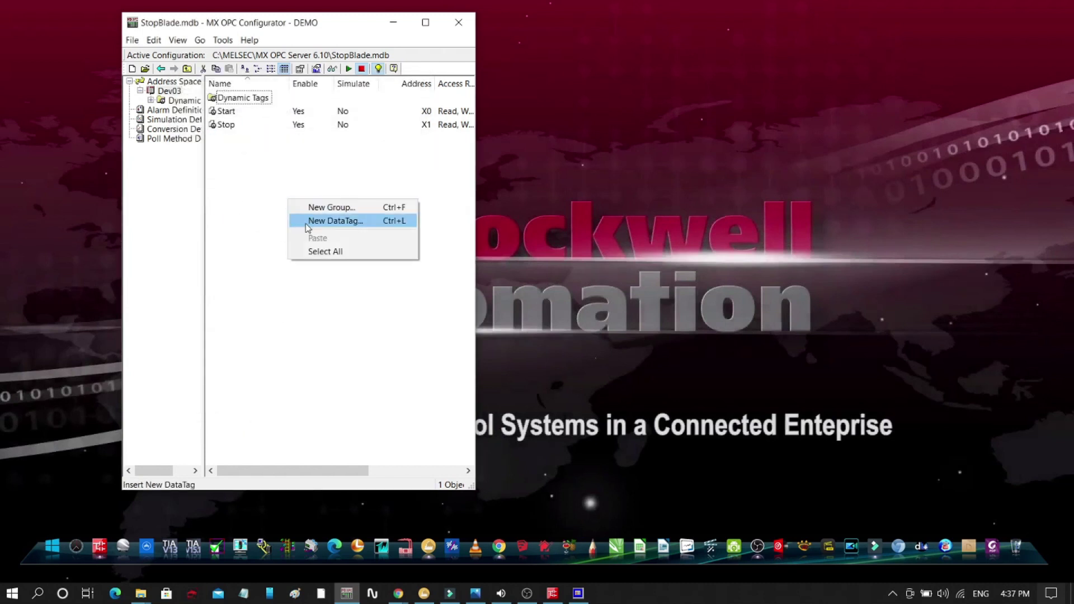
click(305, 220)
text(Diffuse)
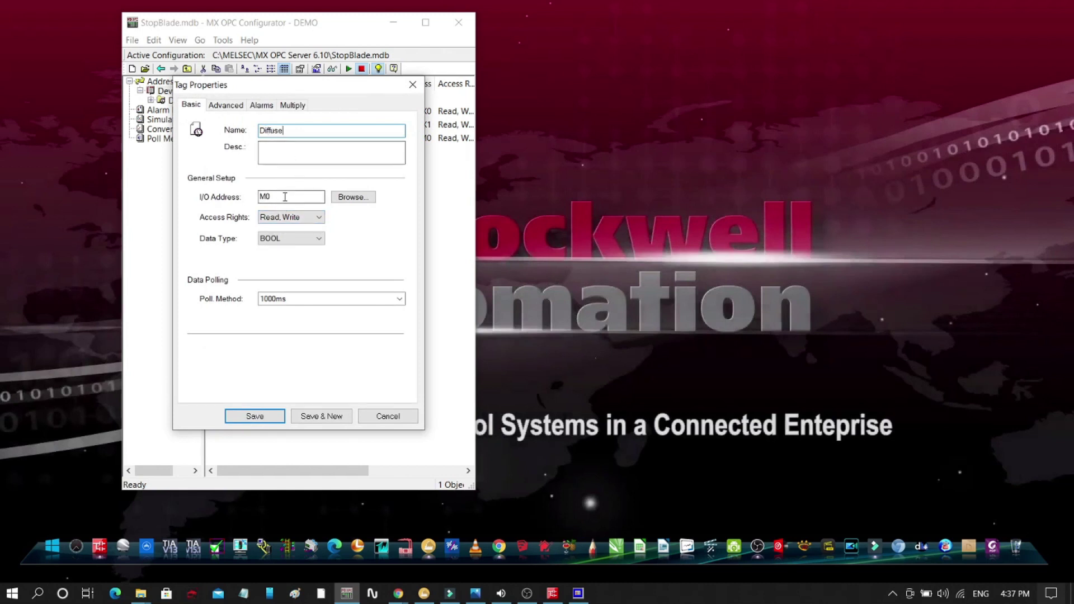
key(Tab)
text(X)
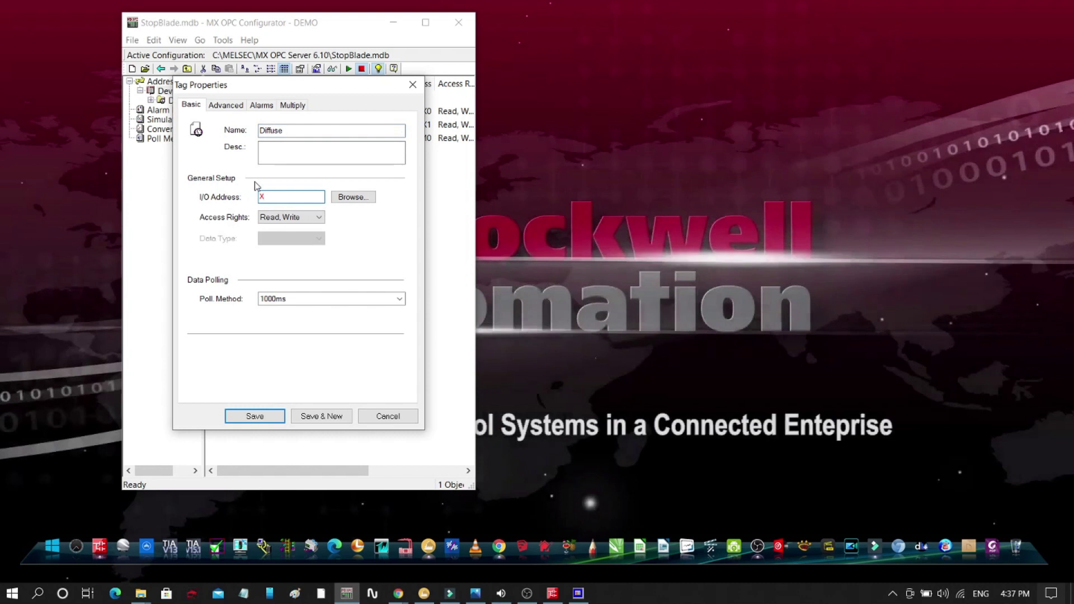
text(2)
click(266, 424)
right_click(298, 211)
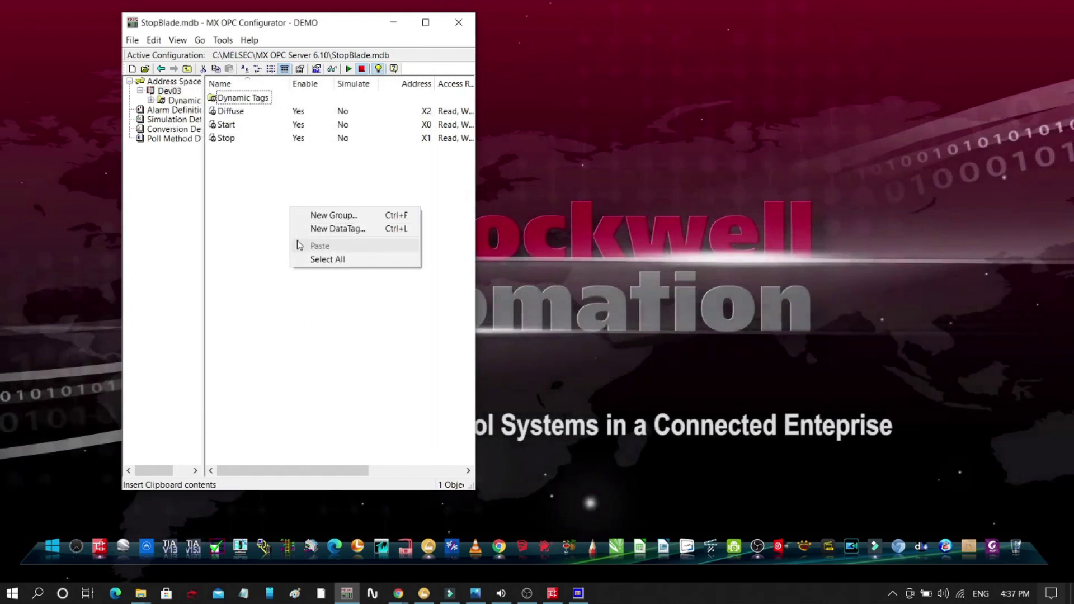
click(322, 227)
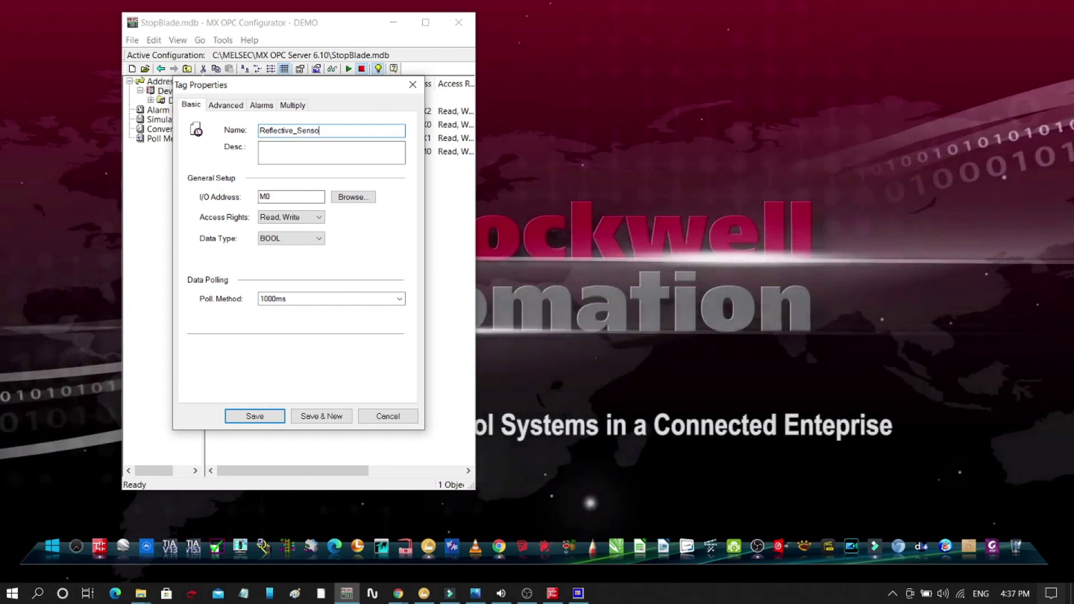
text(X)
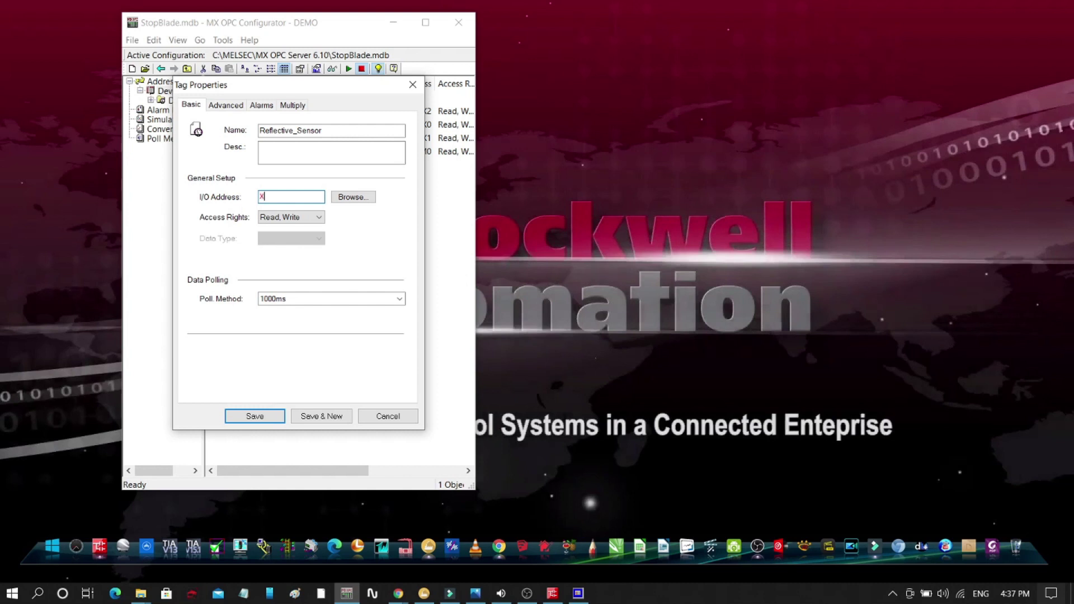
text(3)
Save Reflective_Sensor at X3, then add tag 'Pusher_Conveyor' at address Y0
click(280, 415)
right_click(292, 239)
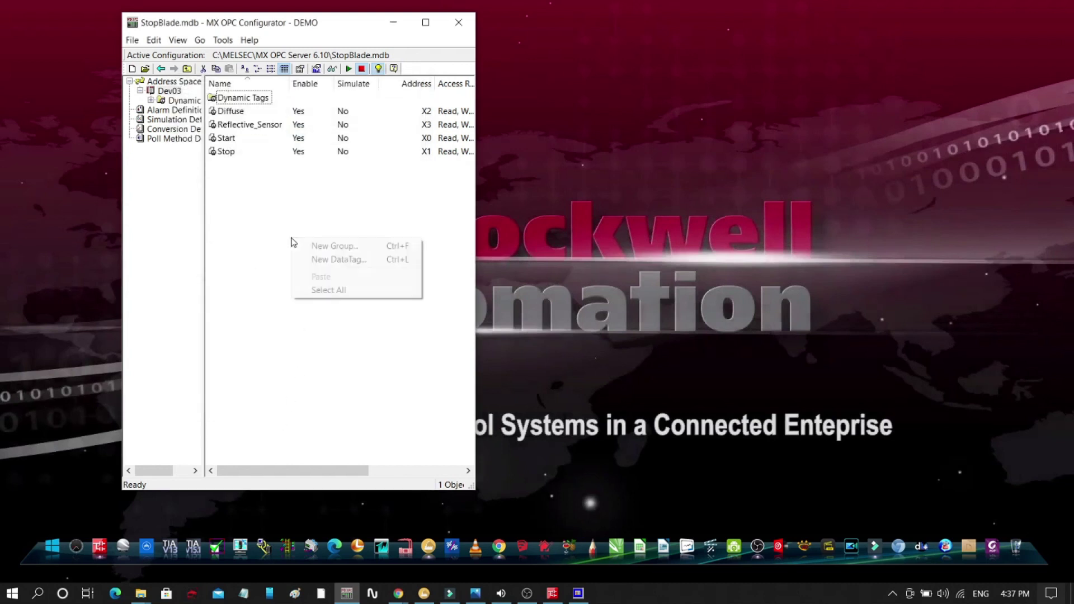
click(315, 263)
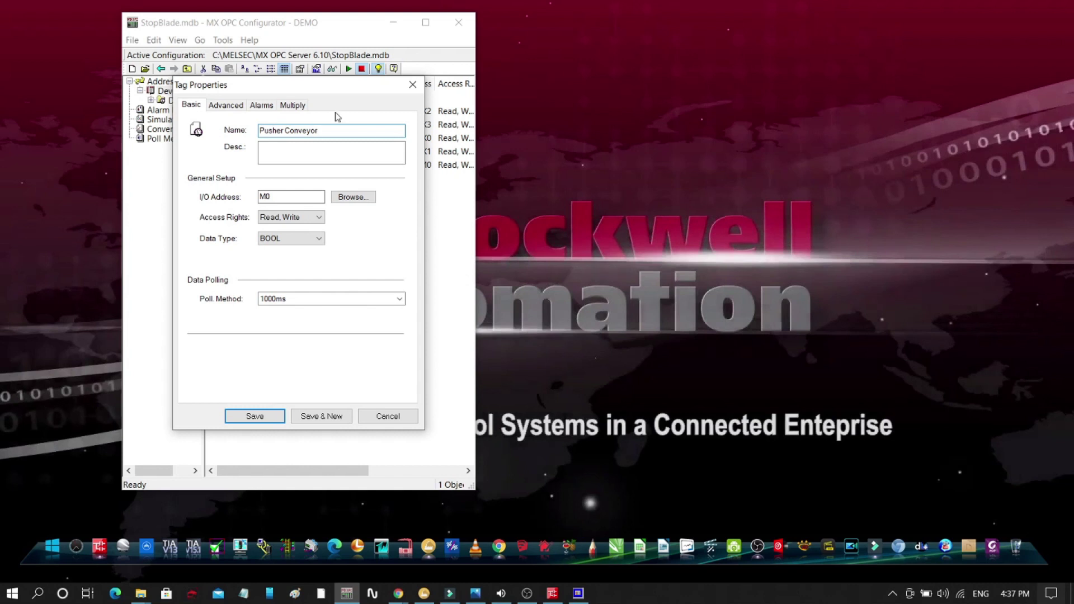
key(Tab)
key(Tab)
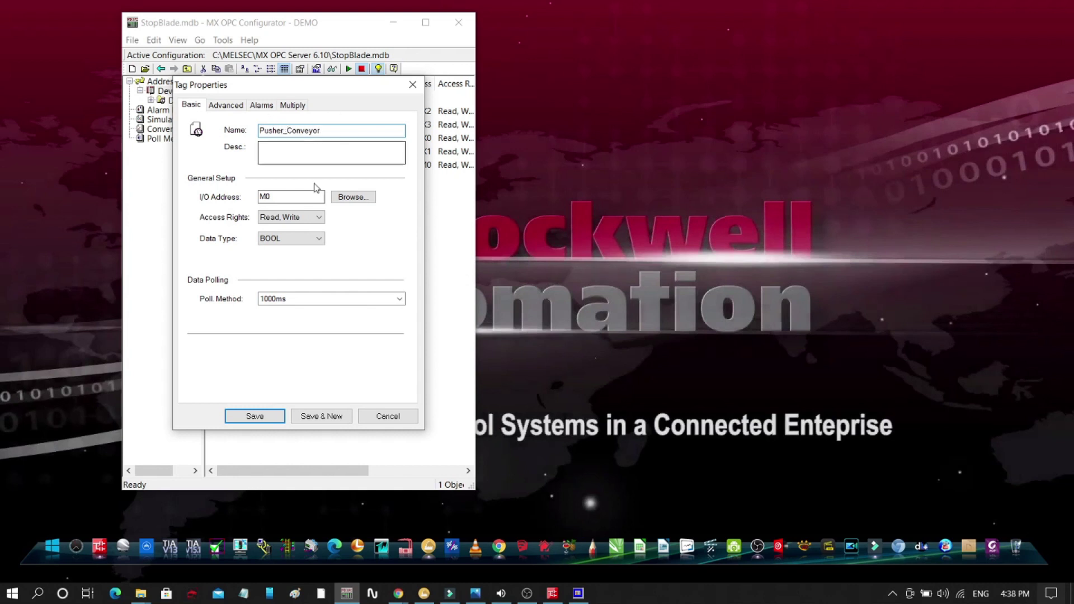
text(Y0)
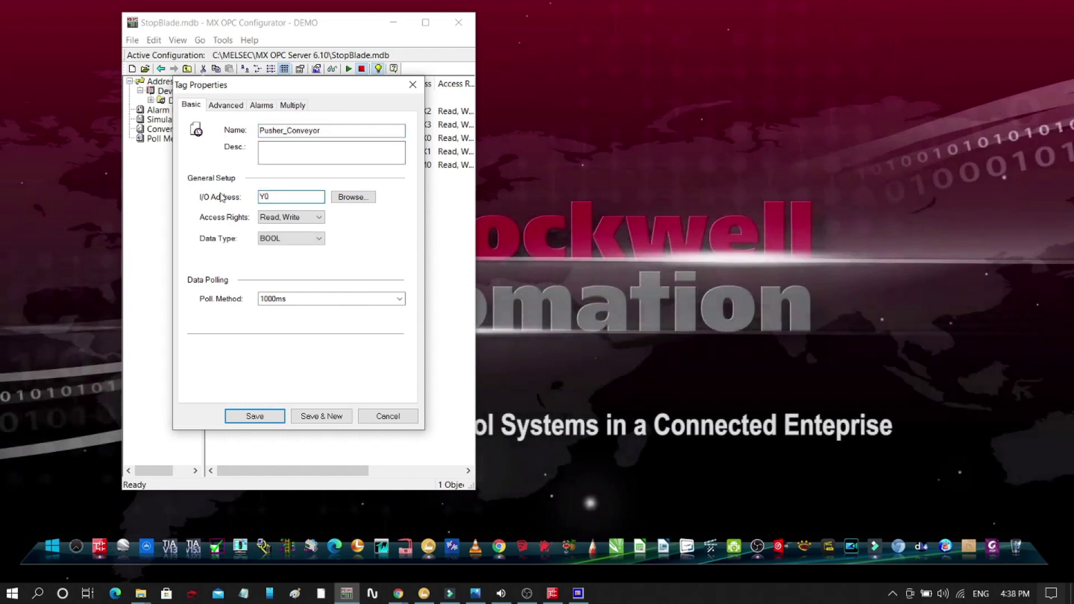
click(270, 419)
Add tag 'Conveyor' at address Y1, replacing the default M0, and save it
right_click(287, 234)
click(330, 255)
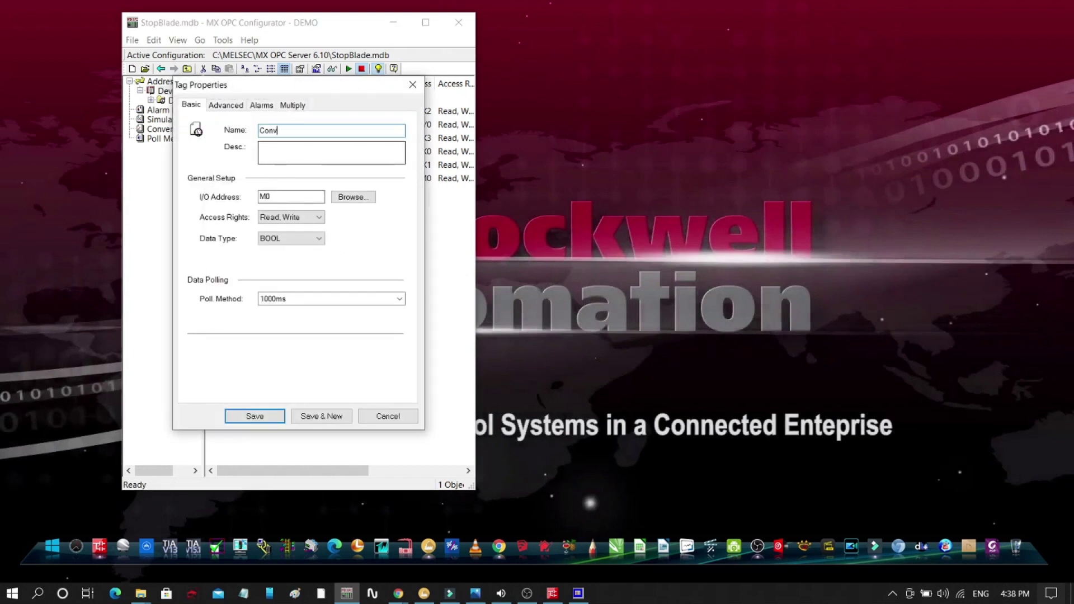
drag(280, 199, 241, 203)
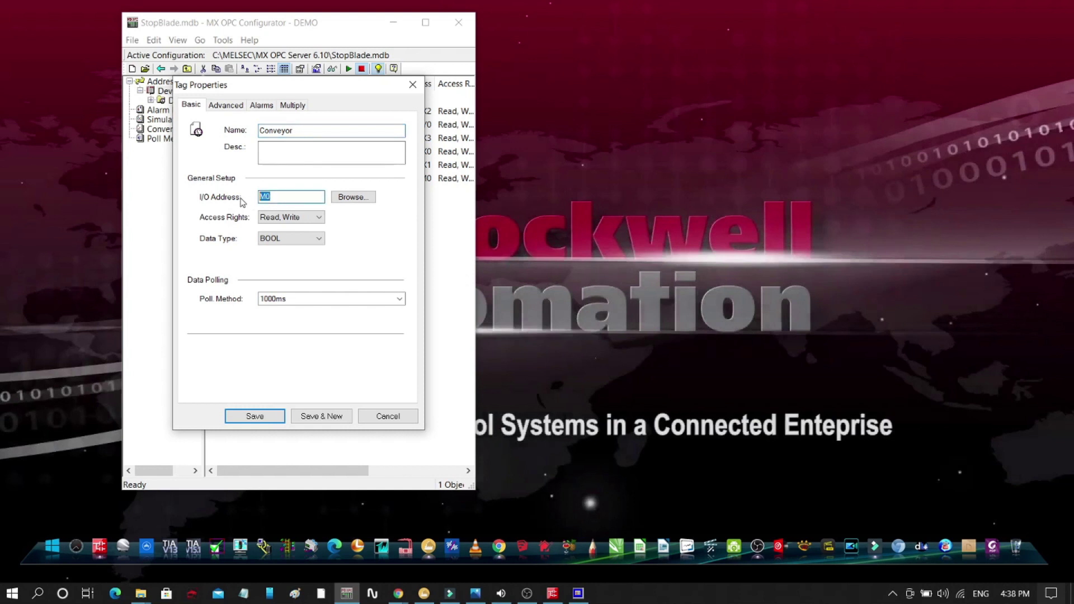
text(Y1)
click(273, 416)
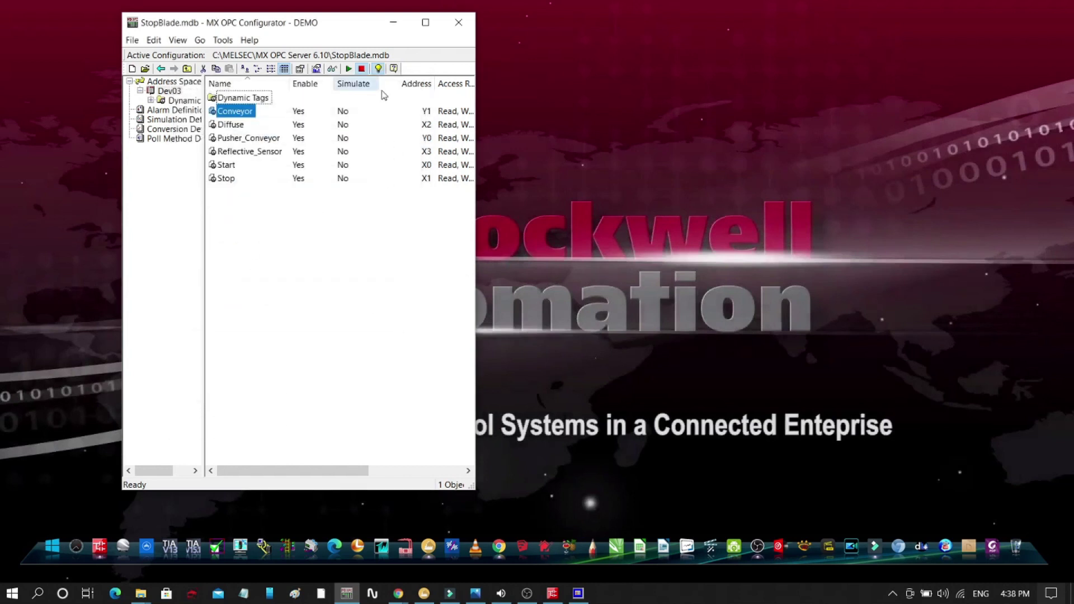
Start the MX OPC server and turn on live monitoring of the Dev03 tags
click(349, 69)
click(332, 69)
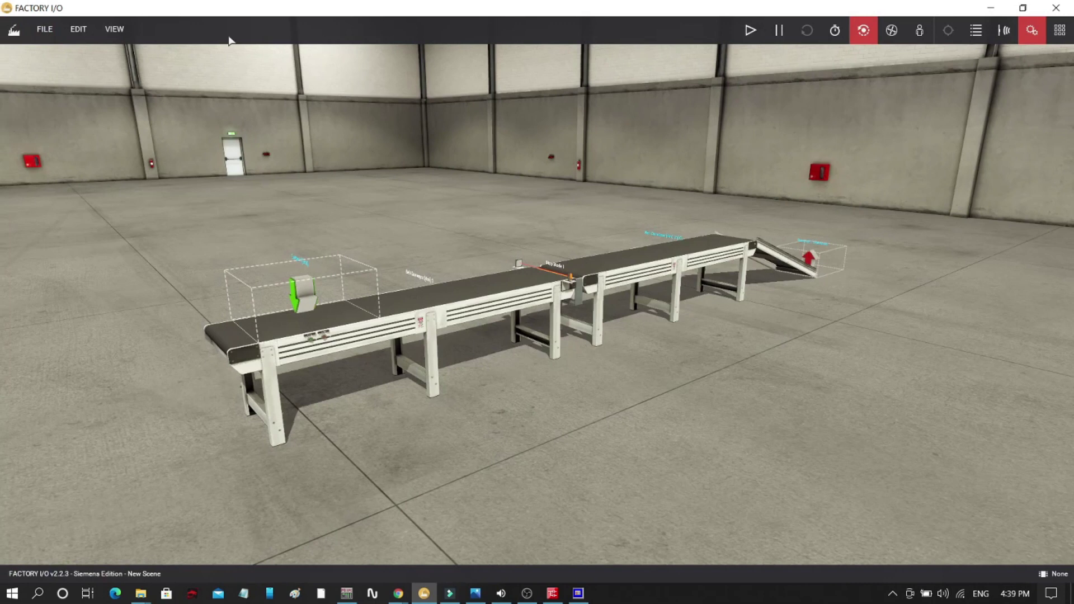
Under FILE > Drivers, select OPC Client Data Access from the driver list
click(48, 32)
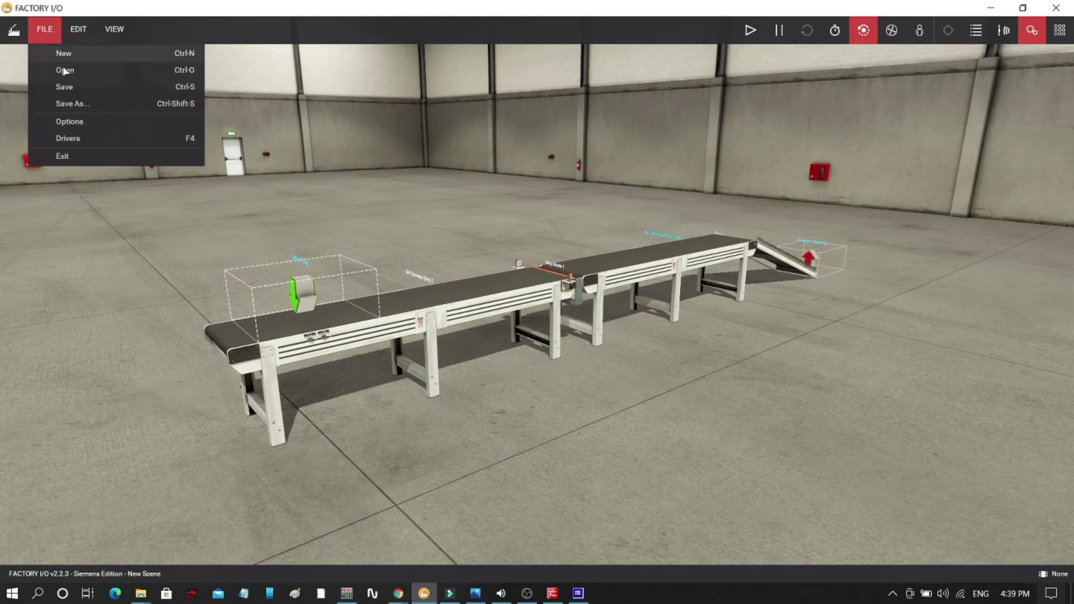
click(73, 138)
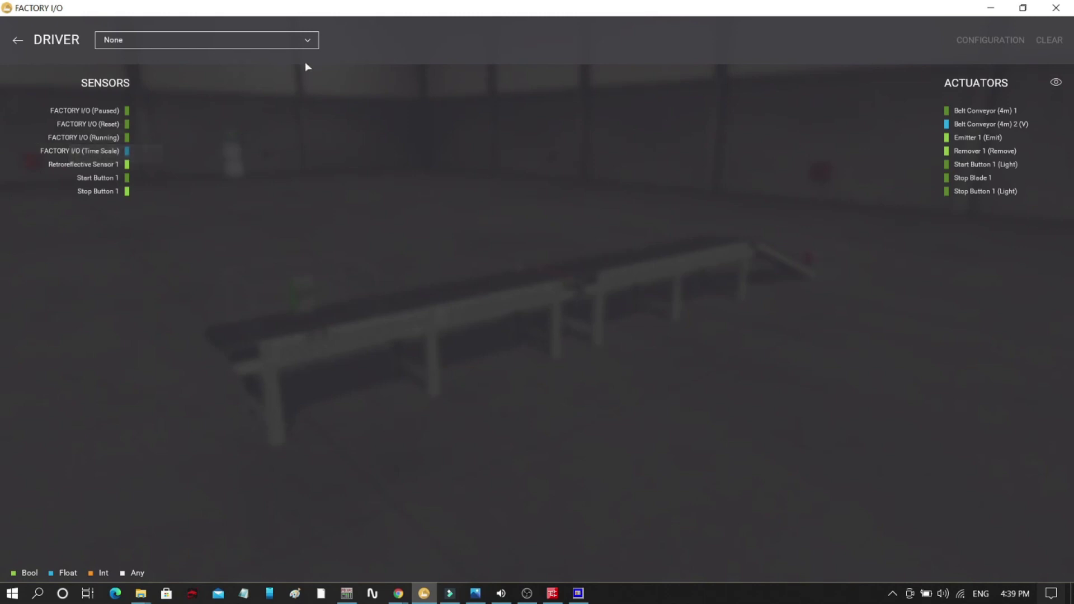
click(308, 41)
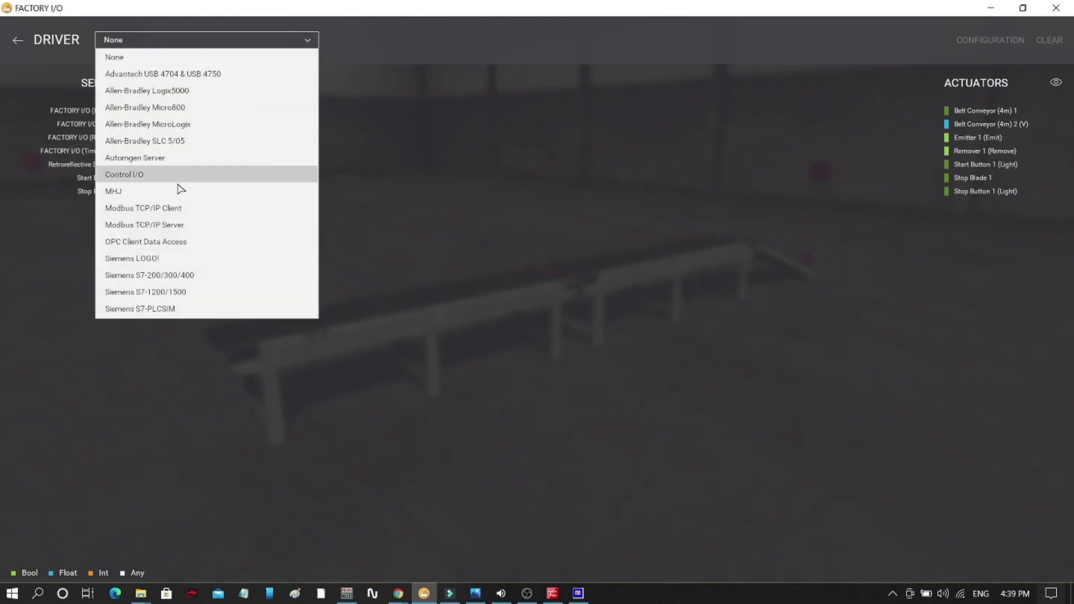
click(166, 242)
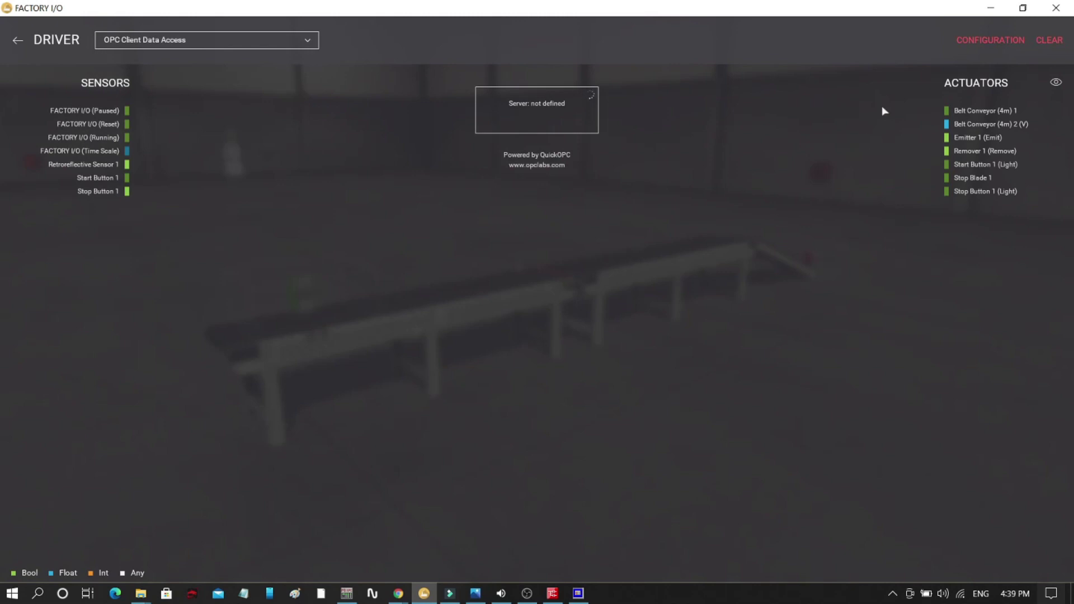
Choose Mitsubishi.MXOPC.6 as the driver's OPC server and browse its tag items
click(975, 45)
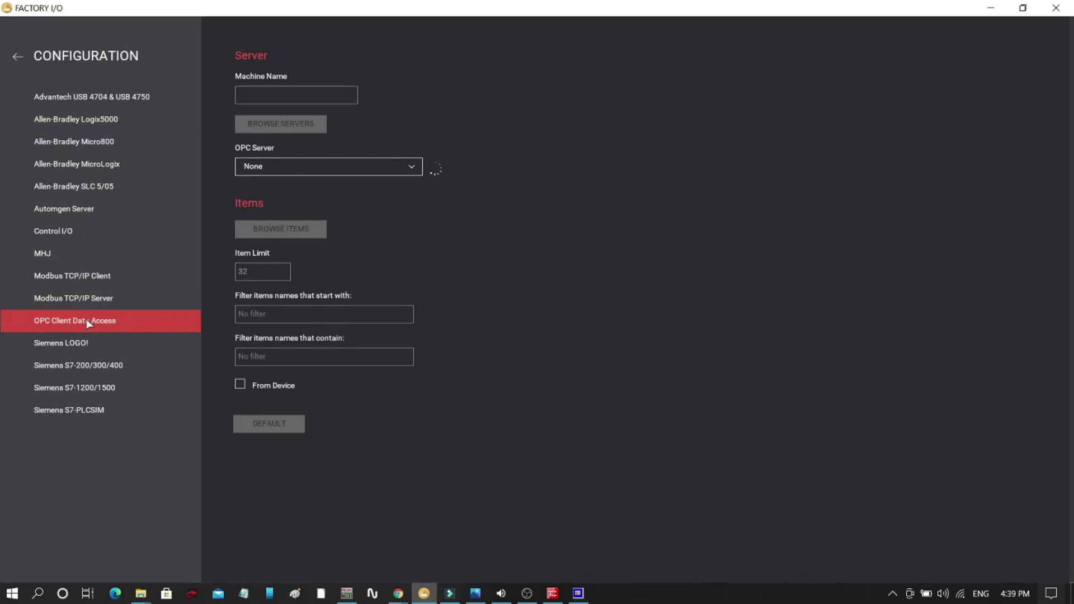
click(416, 166)
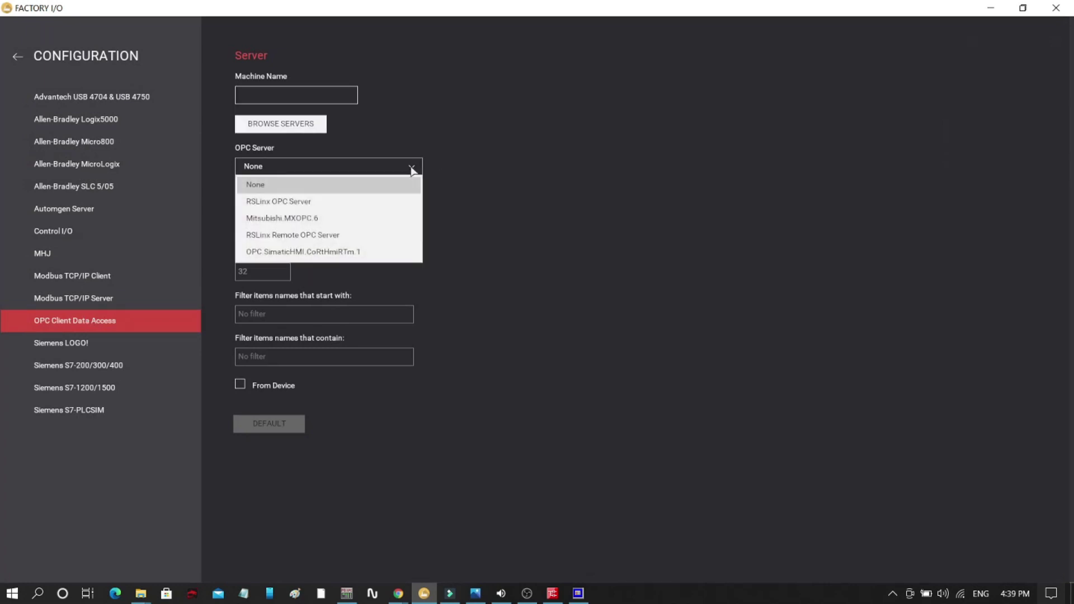
click(338, 219)
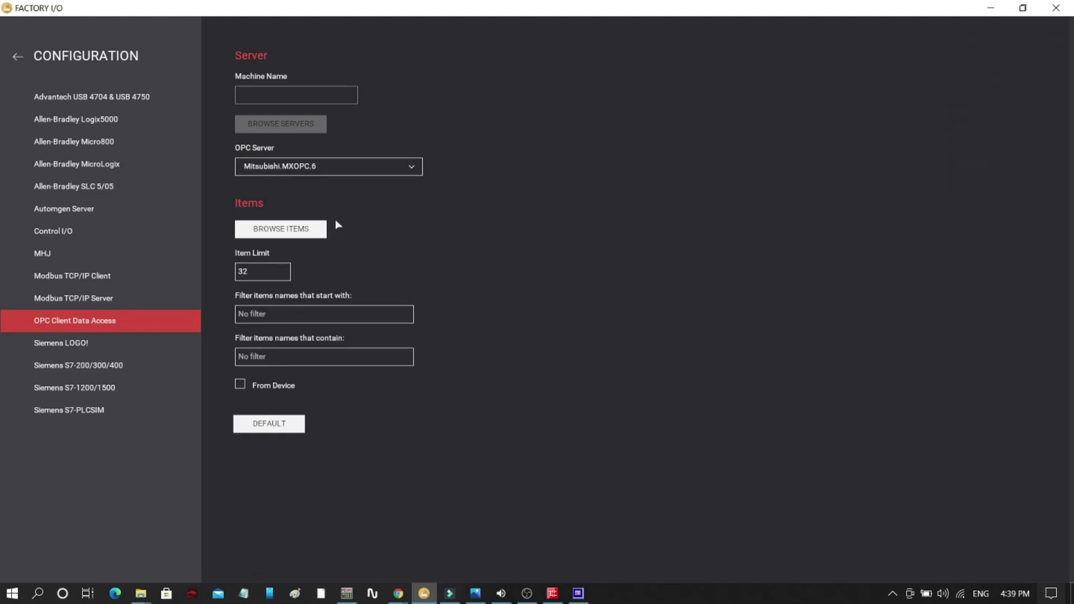
click(310, 234)
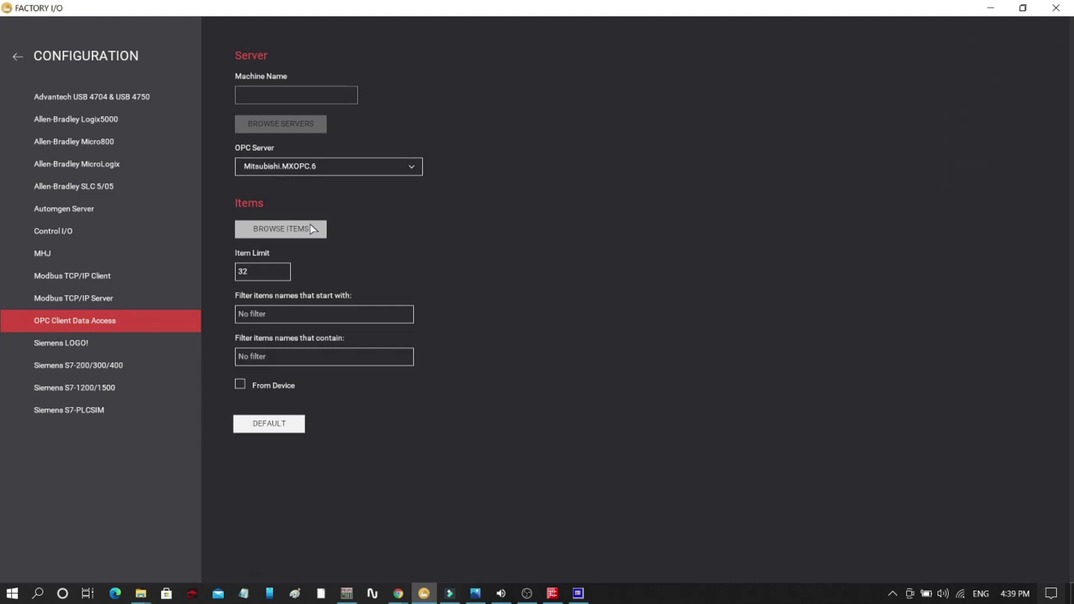
Map Start/Stop Button 1, Retroreflective Sensor 1, Stop Blade 1 and Belt Conveyor (4m) 1 to their MXOPC tags
click(18, 58)
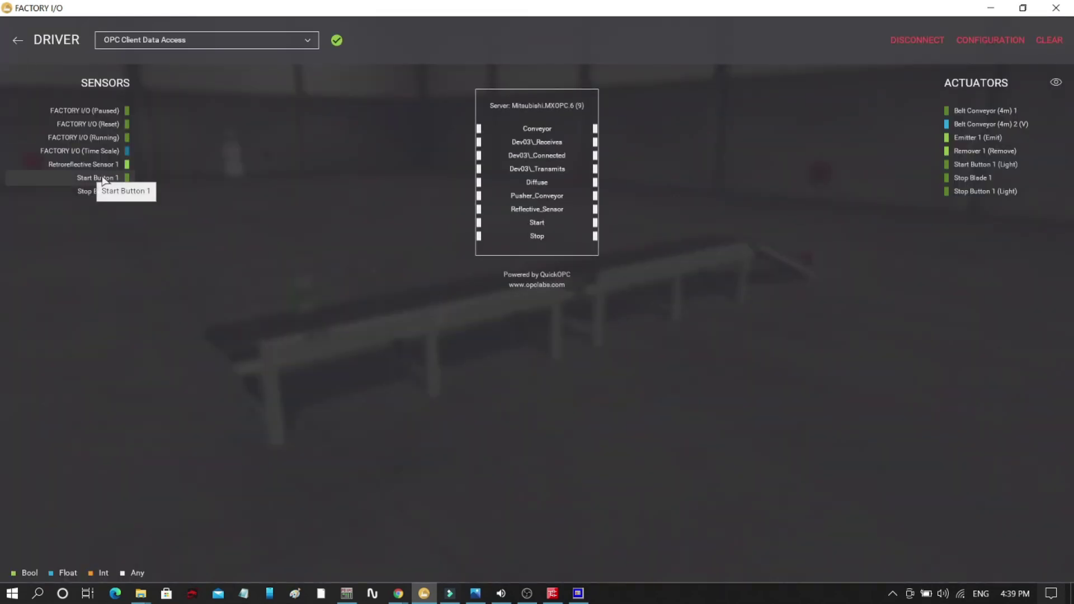
drag(104, 179, 461, 237)
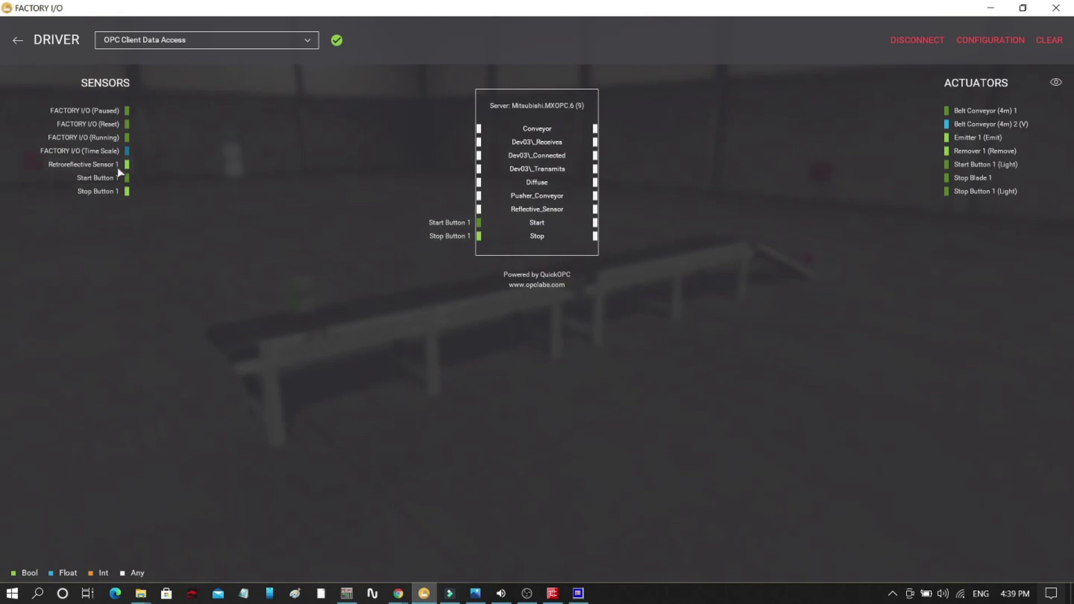
drag(112, 165, 473, 209)
drag(972, 178, 630, 212)
drag(980, 110, 613, 197)
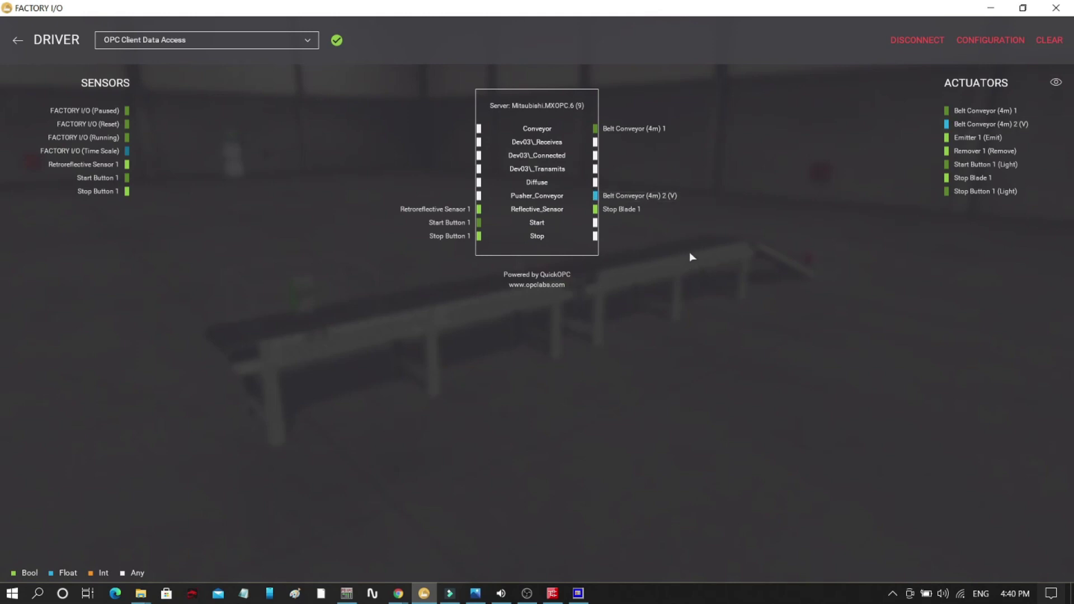
Play the scene and press the green start pushbutton so a box travels along Belt Conveyor (4m) 1
click(17, 42)
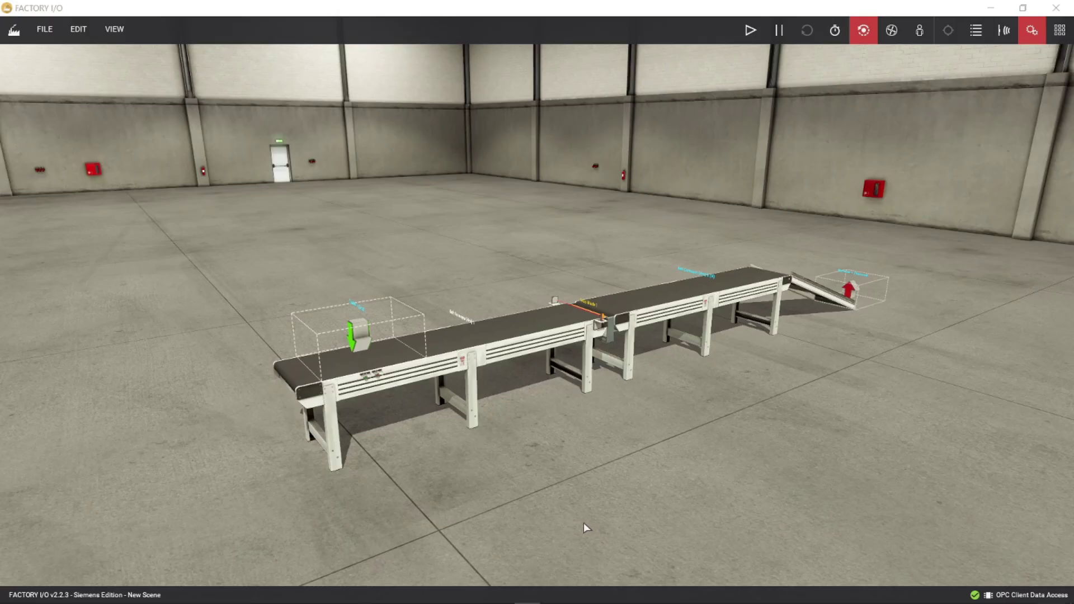
click(751, 30)
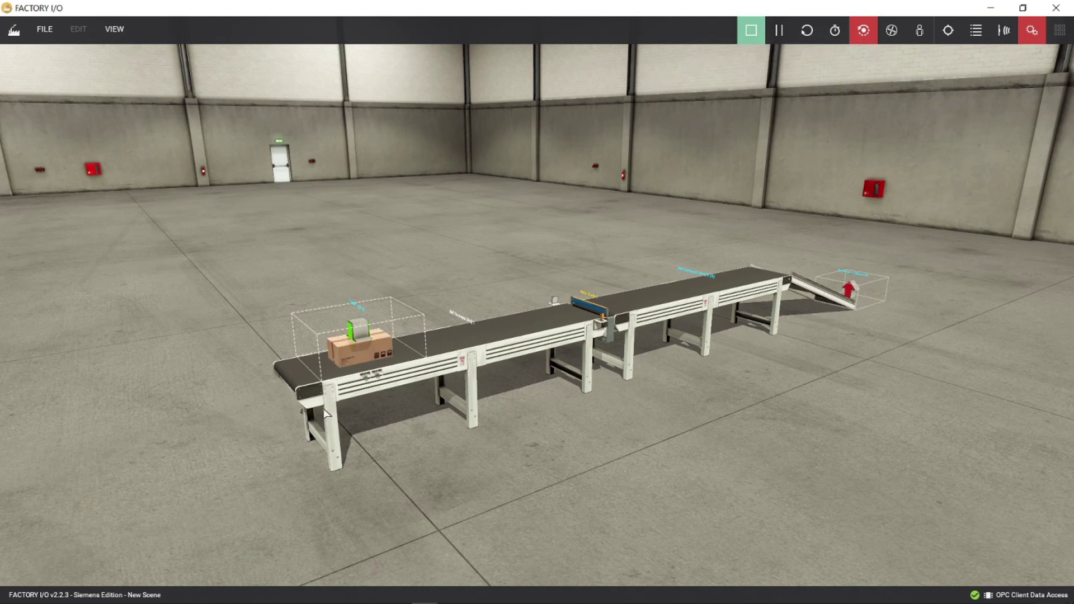
scroll(324, 401, up, 3)
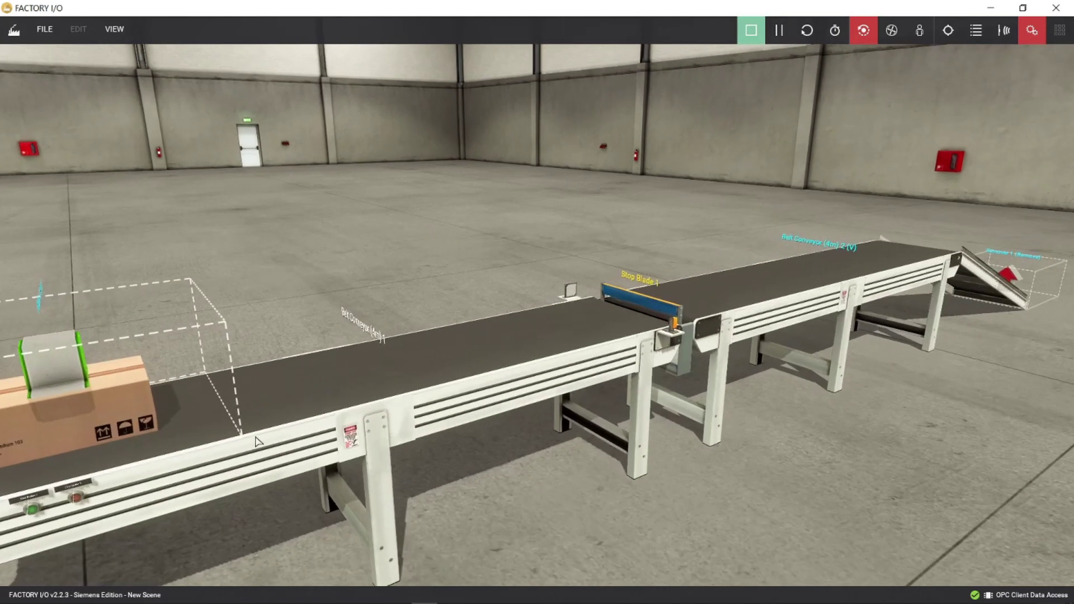
scroll(257, 442, down, 3)
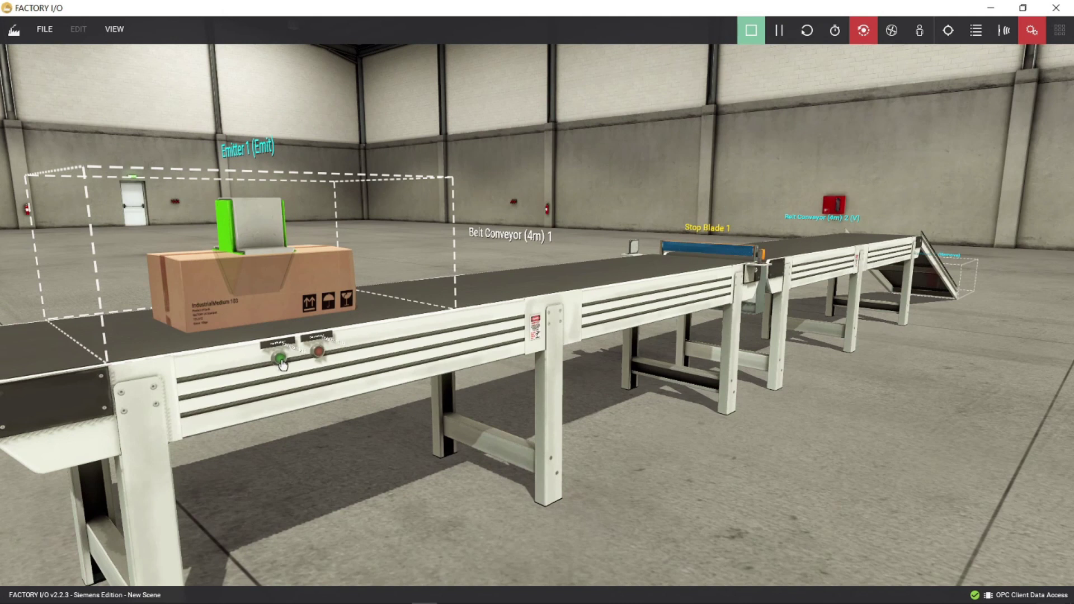
click(280, 360)
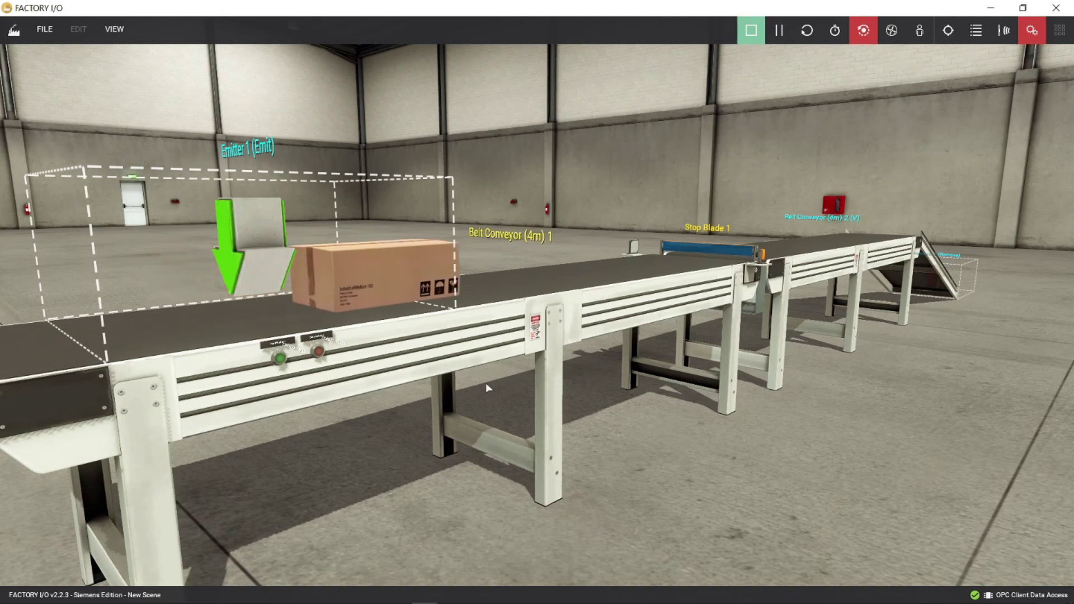
scroll(485, 383, up, 2)
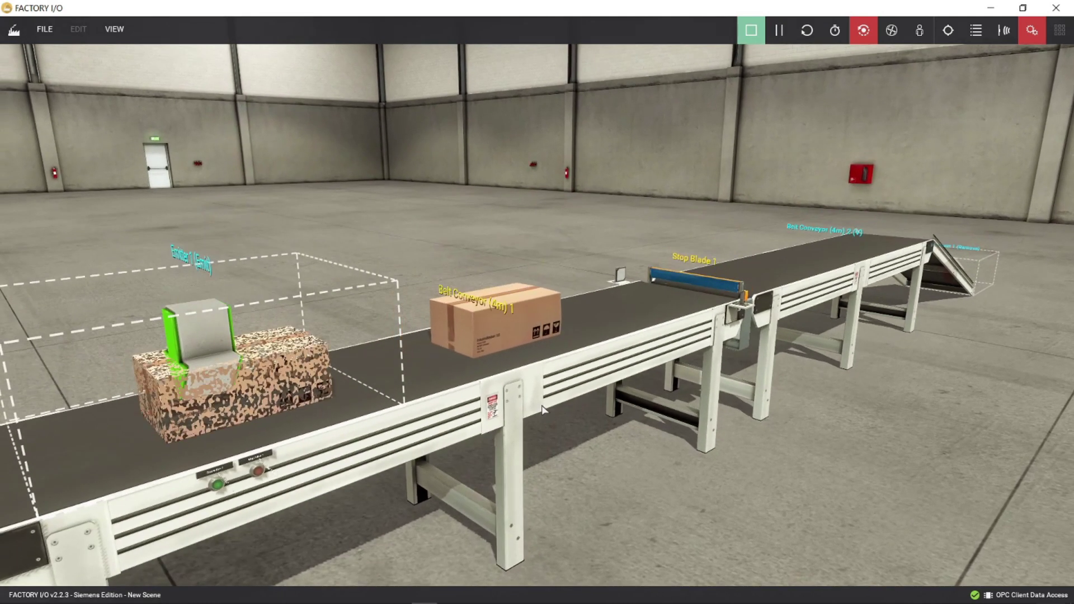